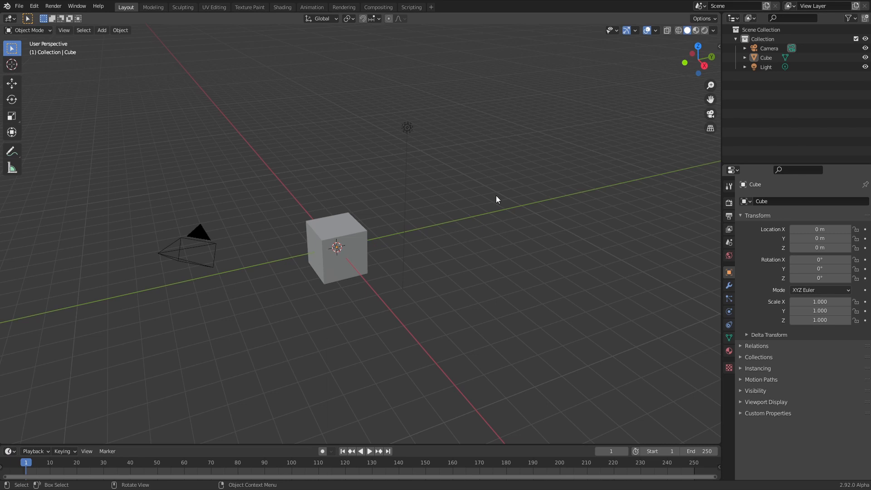
# Split the 3D viewport vertically, turn the second area into a Geometry Node Editor, and hide its sidebar
pyautogui.rightClick(720, 145)
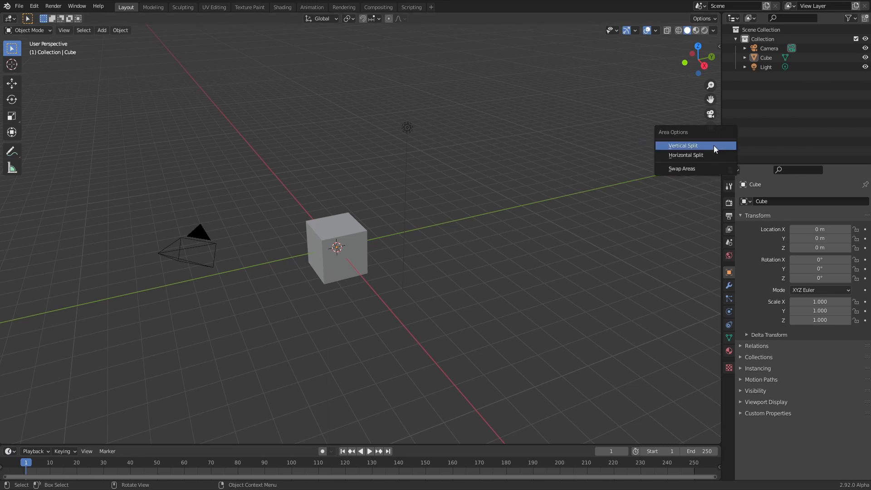
pyautogui.click(714, 145)
pyautogui.click(389, 133)
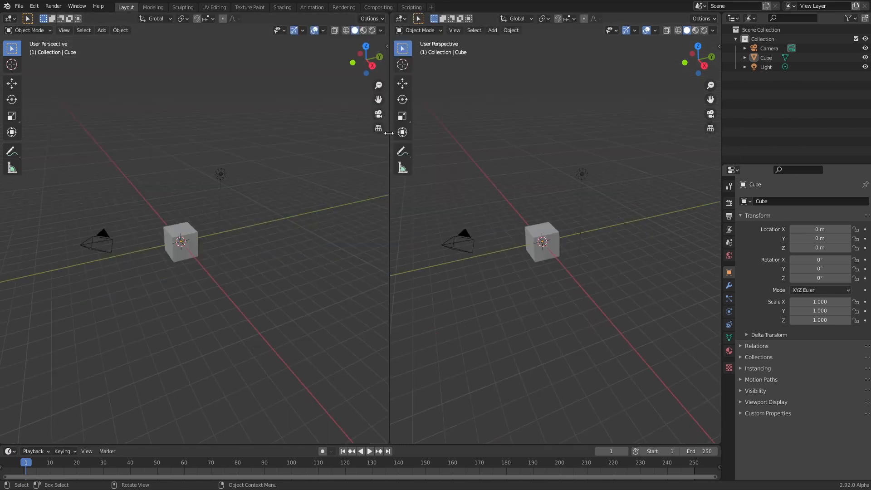
pyautogui.click(406, 20)
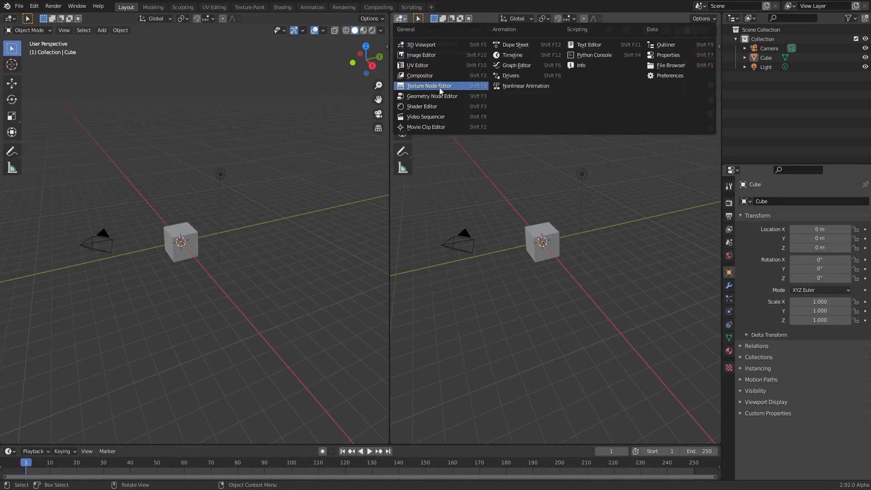
pyautogui.click(442, 99)
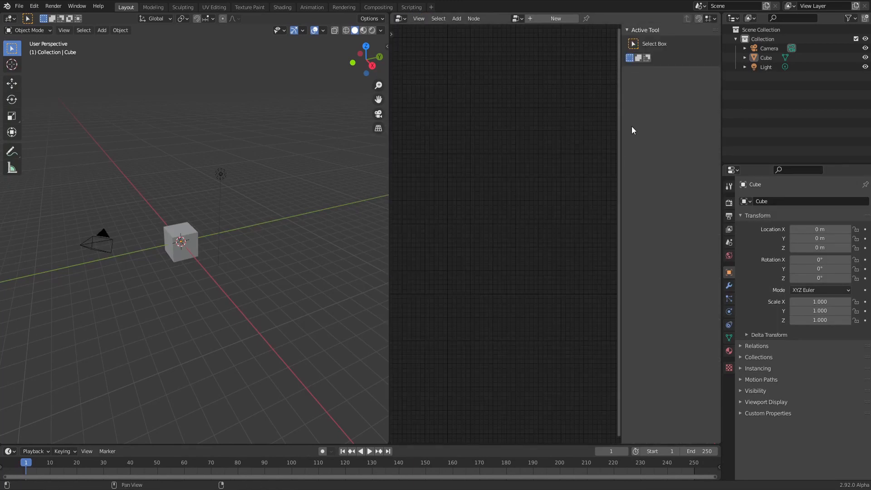
pyautogui.press('n')
# Delete the light and the camera from the scene
pyautogui.keyDown('shift'); pyautogui.moveTo(153, 189); pyautogui.dragTo(180, 196, button='middle'); pyautogui.keyUp('shift')
pyautogui.scroll(2, 181, 198)
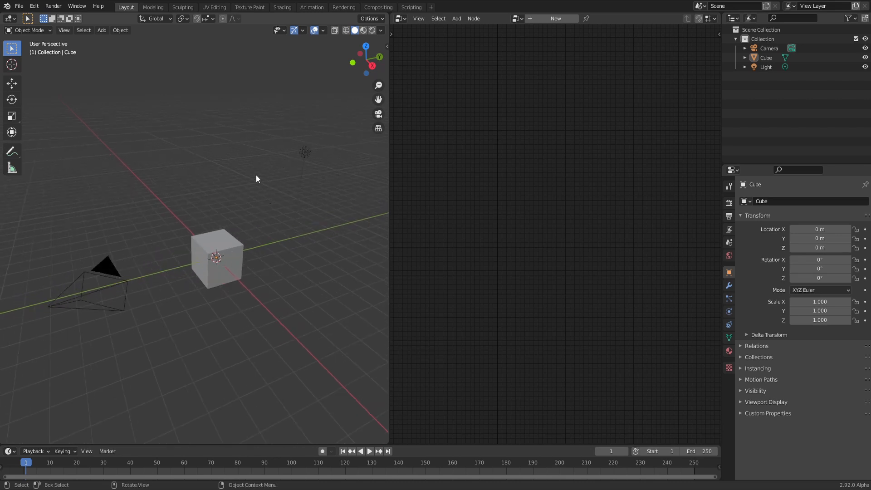
pyautogui.click(304, 159)
pyautogui.press('x')
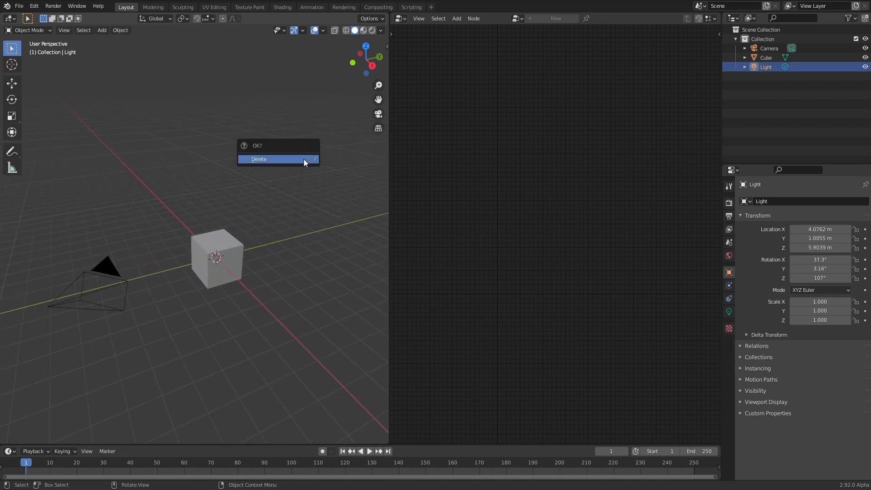
pyautogui.click(304, 159)
pyautogui.click(94, 272)
pyautogui.press('x')
pyautogui.click(95, 271)
# Add a Geometry Nodes modifier to the cube
pyautogui.keyDown('shift'); pyautogui.moveTo(193, 259); pyautogui.dragTo(159, 245, button='middle'); pyautogui.keyUp('shift')
pyautogui.click(189, 231)
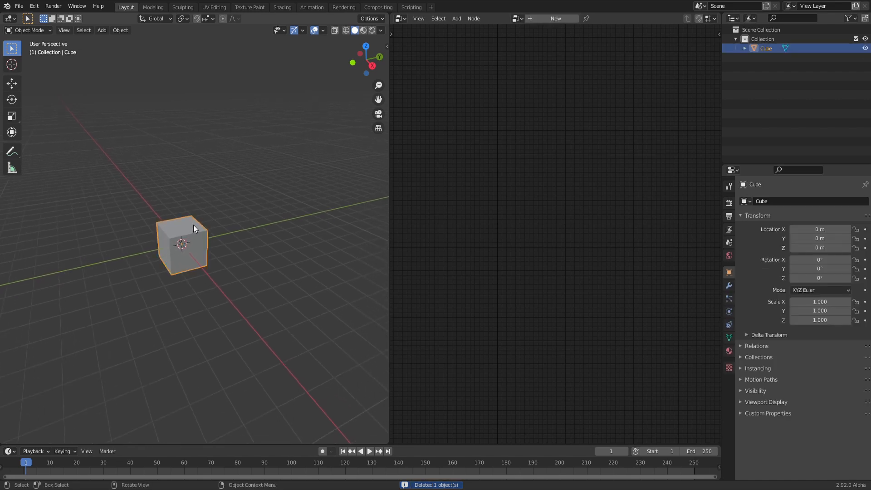
pyautogui.click(733, 287)
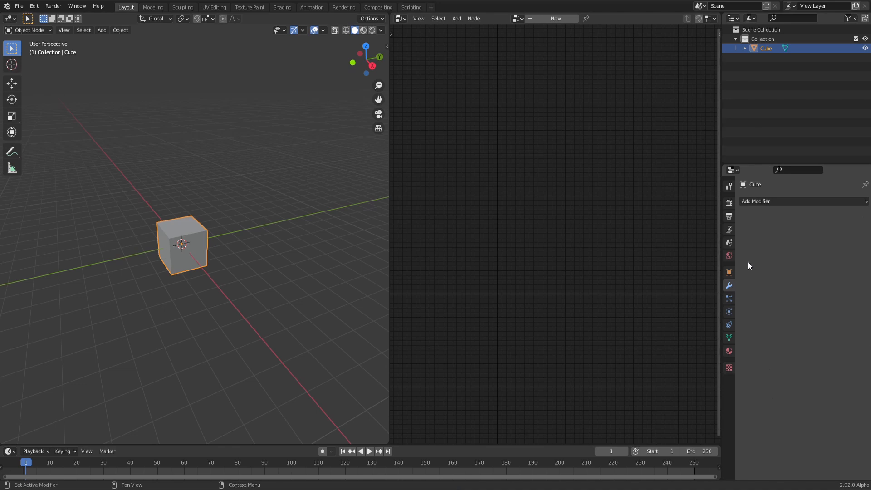
pyautogui.click(762, 203)
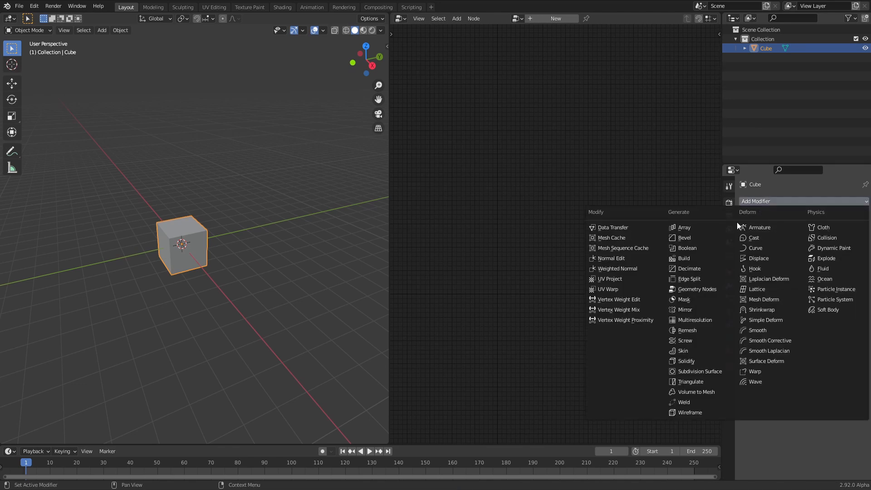
pyautogui.click(698, 291)
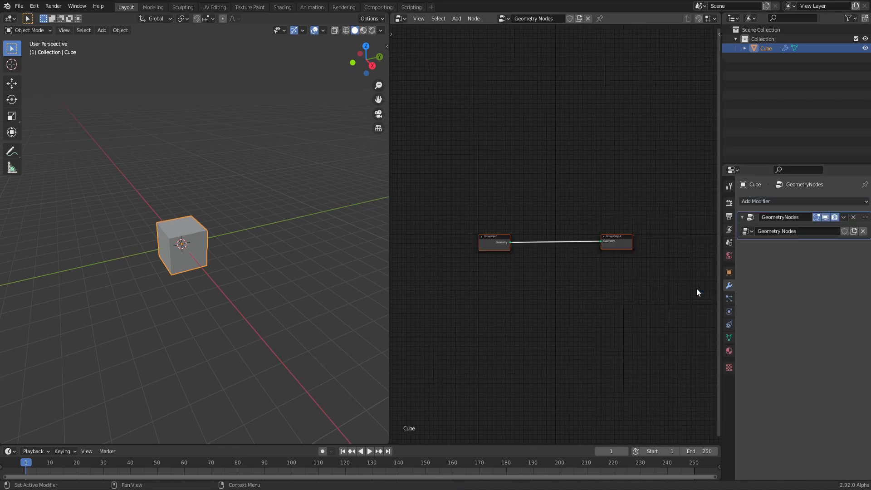
# Examine the default Group Input and Group Output nodes and the Mesh and Geometry categories of available nodes
pyautogui.scroll(3, 533, 235)
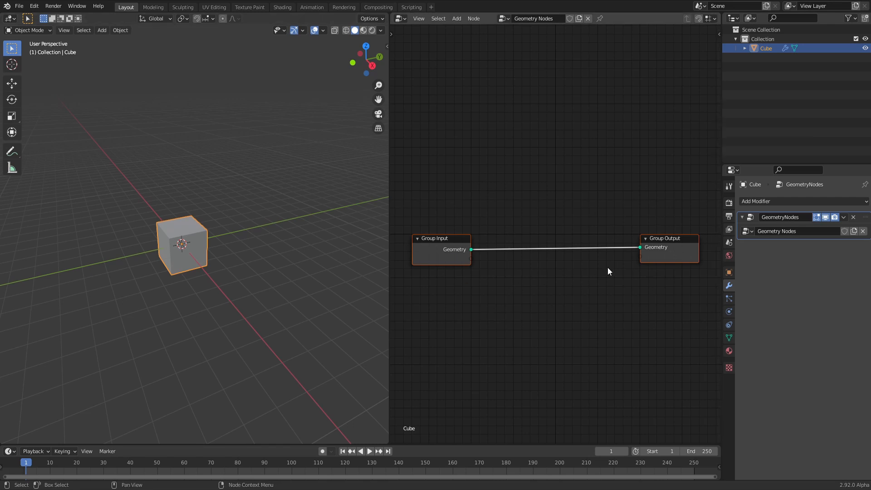
pyautogui.moveTo(621, 264); pyautogui.dragTo(516, 281, button='middle')
pyautogui.scroll(7, 549, 265)
pyautogui.moveTo(561, 253); pyautogui.dragTo(606, 251)
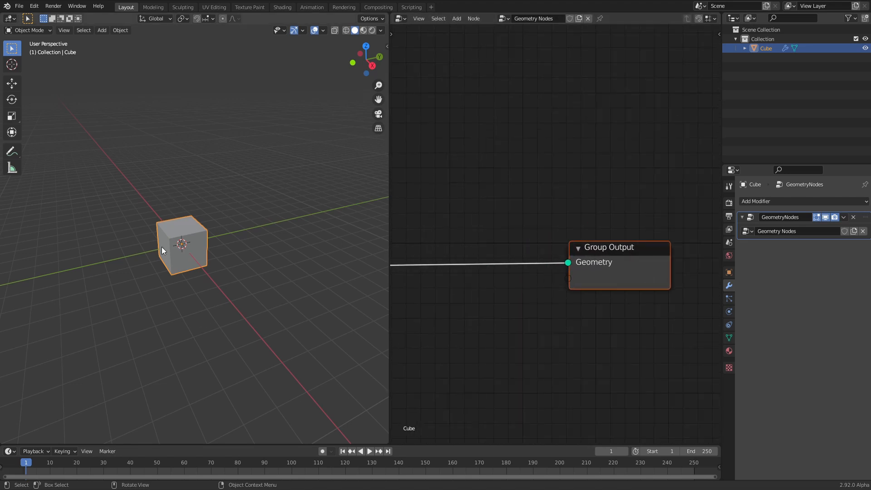
pyautogui.scroll(-9, 594, 290)
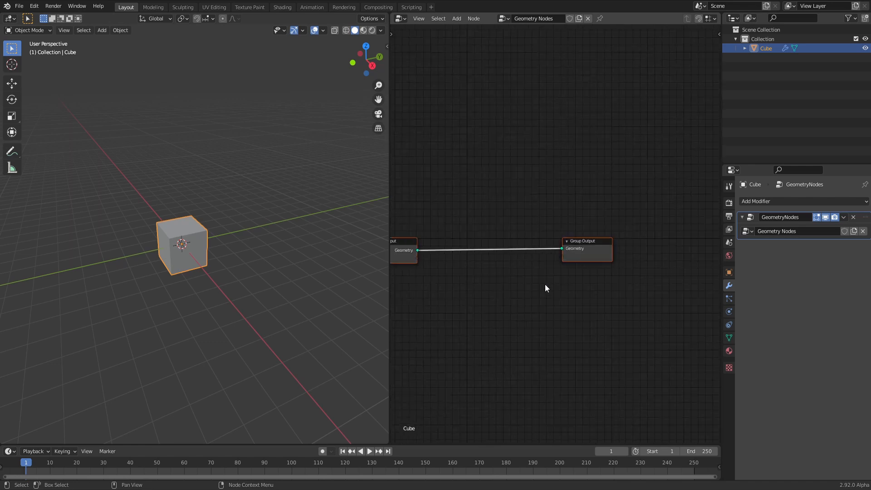
pyautogui.moveTo(514, 270); pyautogui.dragTo(585, 258, button='middle')
pyautogui.scroll(2, 563, 247)
pyautogui.hotkey('shift', 'a')
pyautogui.moveTo(528, 235)
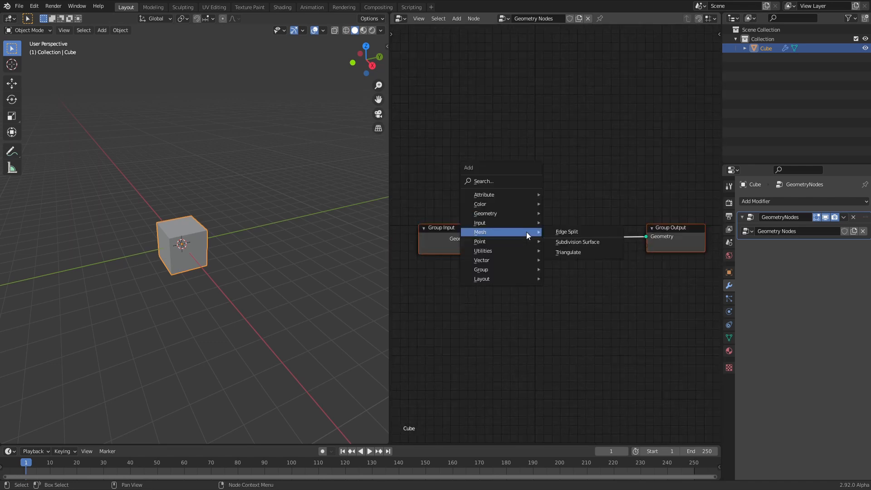
pyautogui.moveTo(483, 217)
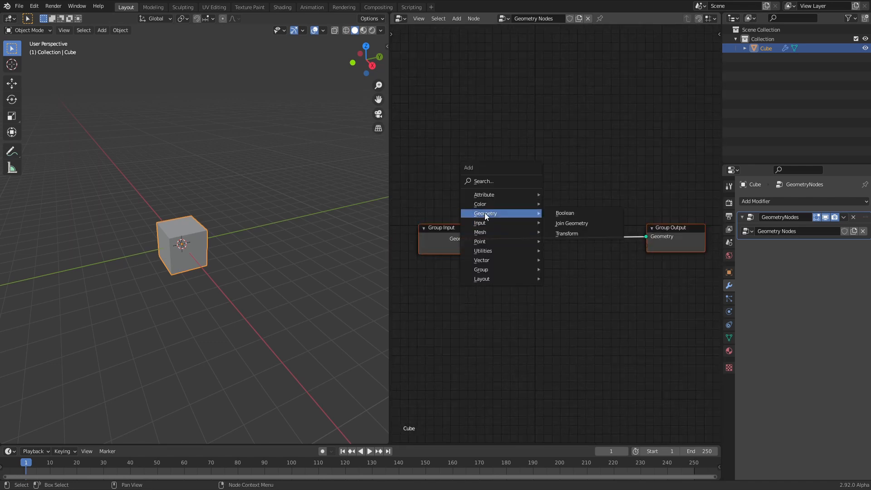
pyautogui.press('Escape')
# Insert a Transform geometry node on the link between Group Input and Group Output
pyautogui.click(457, 19)
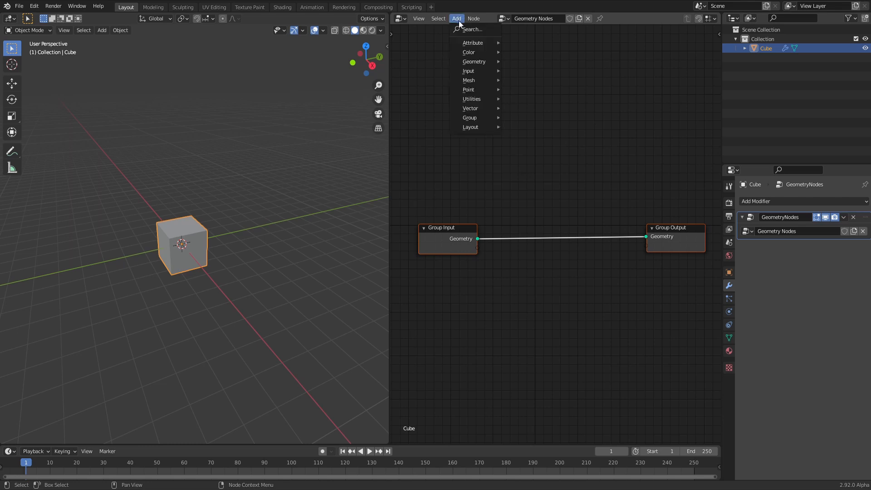
pyautogui.moveTo(490, 63)
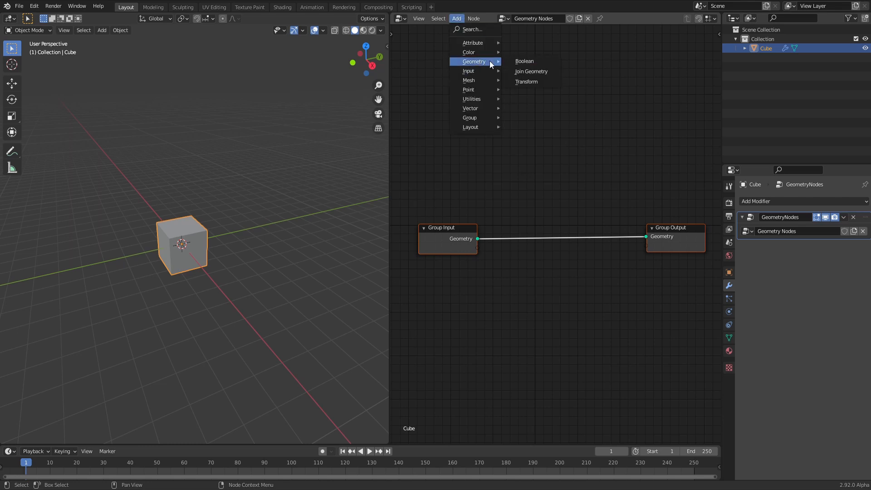
pyautogui.click(526, 81)
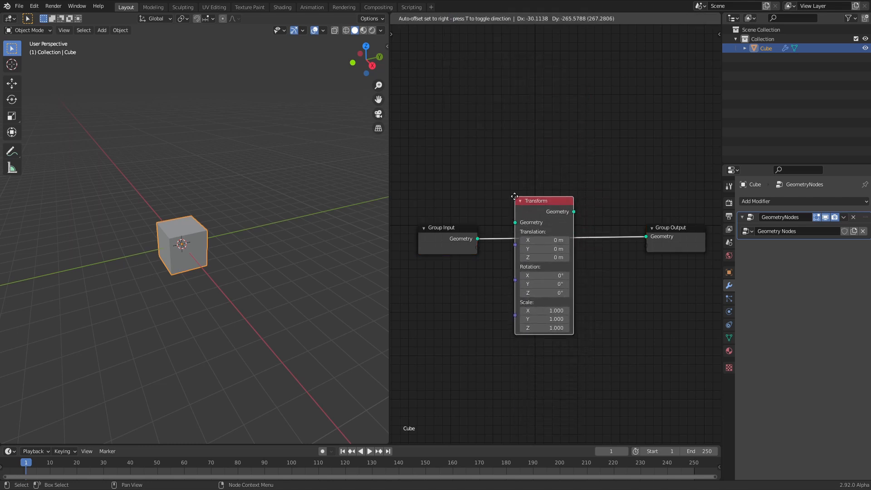
pyautogui.click(526, 207)
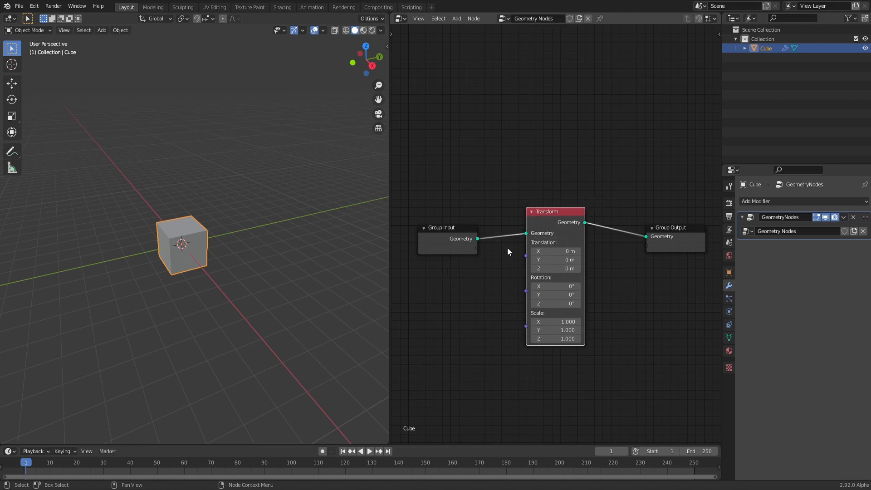
pyautogui.moveTo(540, 224); pyautogui.dragTo(548, 257)
pyautogui.press('Escape')
pyautogui.moveTo(536, 293); pyautogui.dragTo(553, 329)
pyautogui.press('Escape')
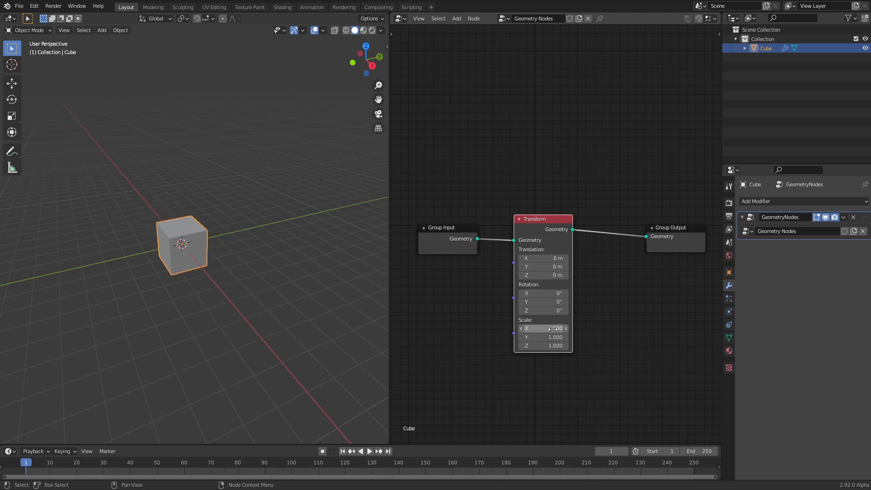
# Expose the Transform node's Translation, Rotation and Scale as modifier settings by linking them to new Group Input sockets
pyautogui.scroll(4, 454, 289)
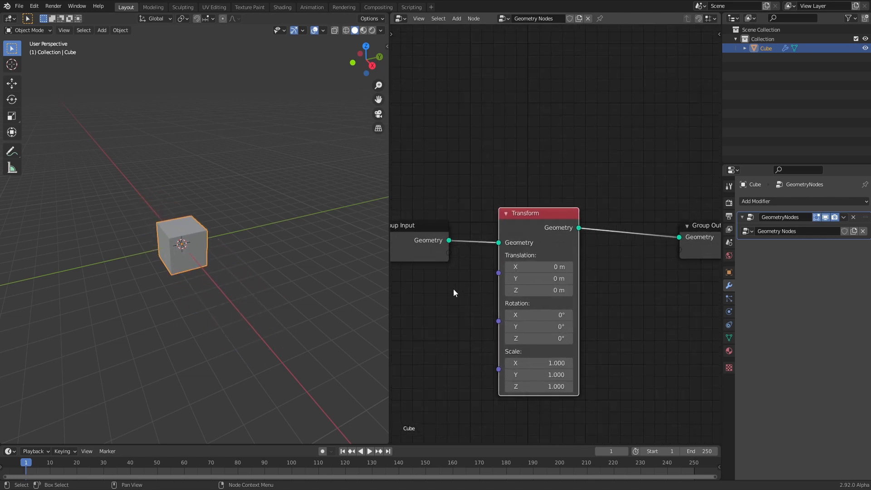
pyautogui.moveTo(454, 289); pyautogui.dragTo(482, 270, button='middle')
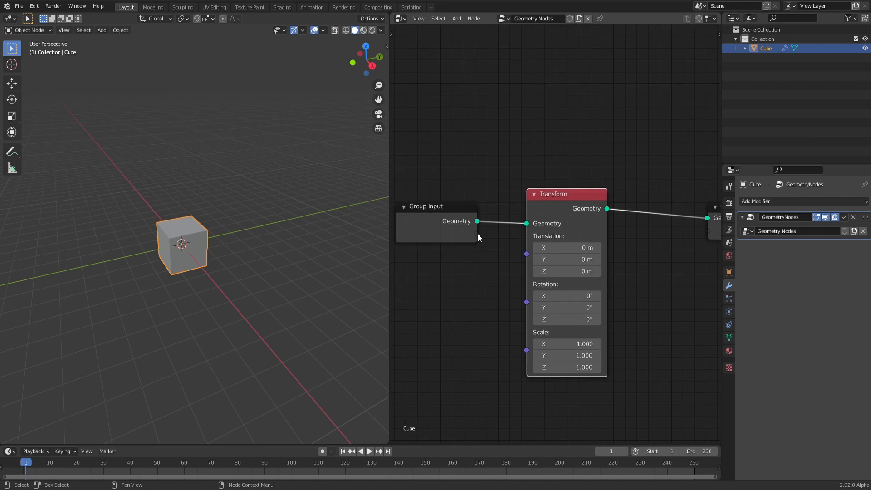
pyautogui.moveTo(478, 234); pyautogui.dragTo(536, 276)
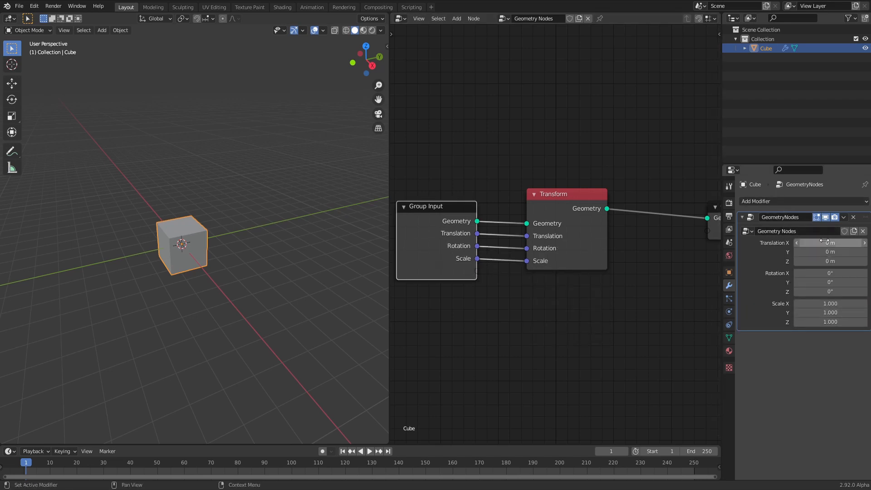
# Try adjusting the exposed Translation X and Rotation X values in the cube's Geometry Nodes modifier
pyautogui.moveTo(831, 243)
pyautogui.mouseDown()
pyautogui.moveTo(862, 243)
pyautogui.moveTo(824, 243)
pyautogui.mouseUp()
pyautogui.moveTo(831, 273); pyautogui.dragTo(840, 273)
pyautogui.rightClick(826, 273)
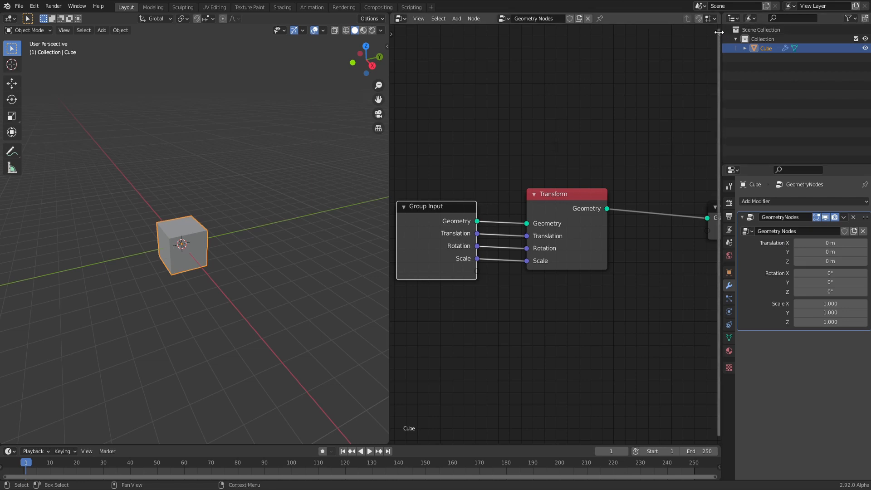
# Show the node group's interface in a widened sidebar and rename the Rotation input as ROT
pyautogui.press('n')
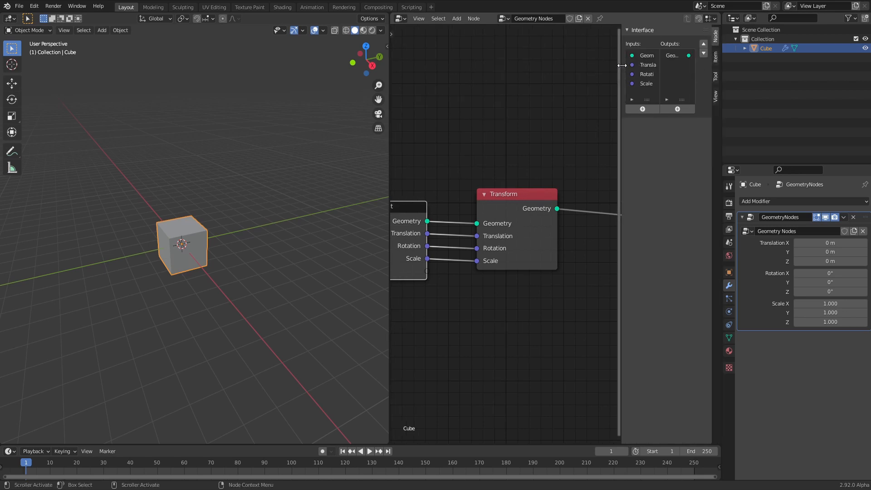
pyautogui.moveTo(622, 66); pyautogui.dragTo(603, 66)
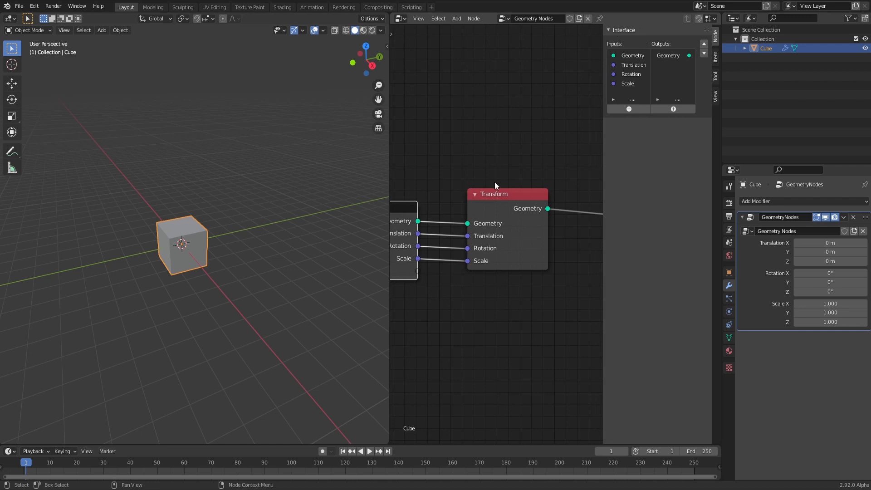
pyautogui.click(637, 65)
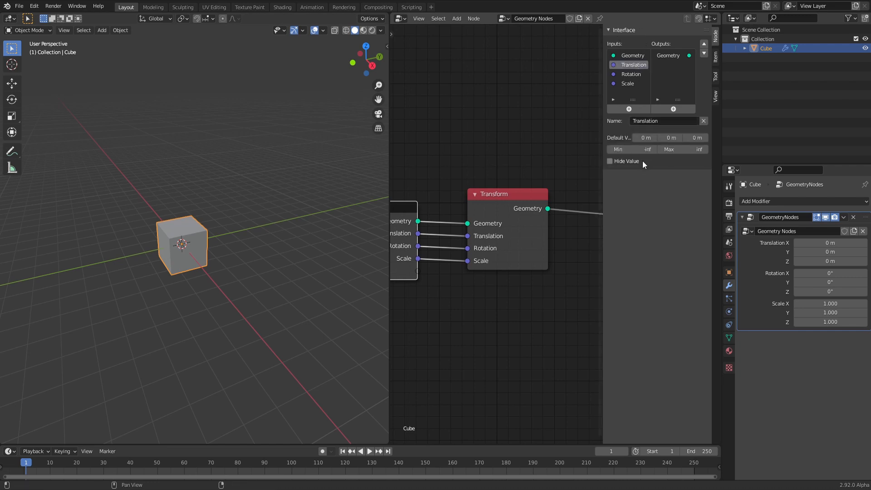
pyautogui.click(630, 75)
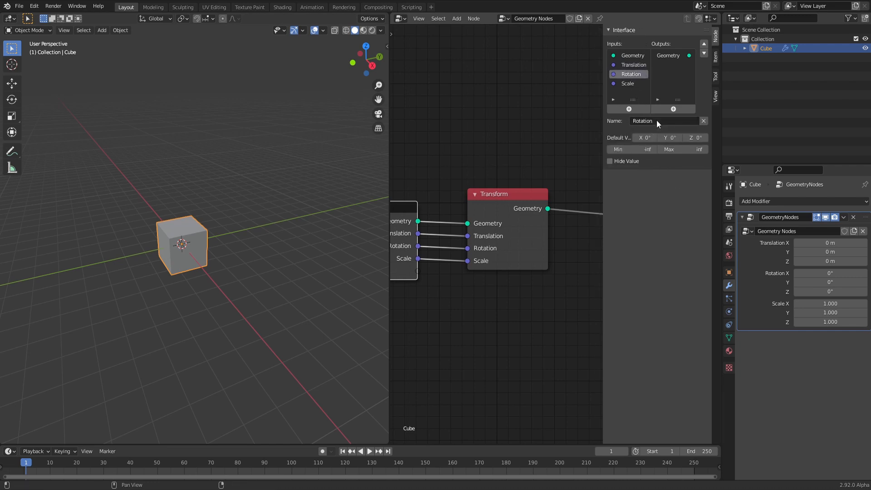
pyautogui.click(657, 121)
pyautogui.write('ROT')
pyautogui.press('Tab')
# Rename the Scale input as SCA and try reordering it above the ROT input
pyautogui.click(628, 84)
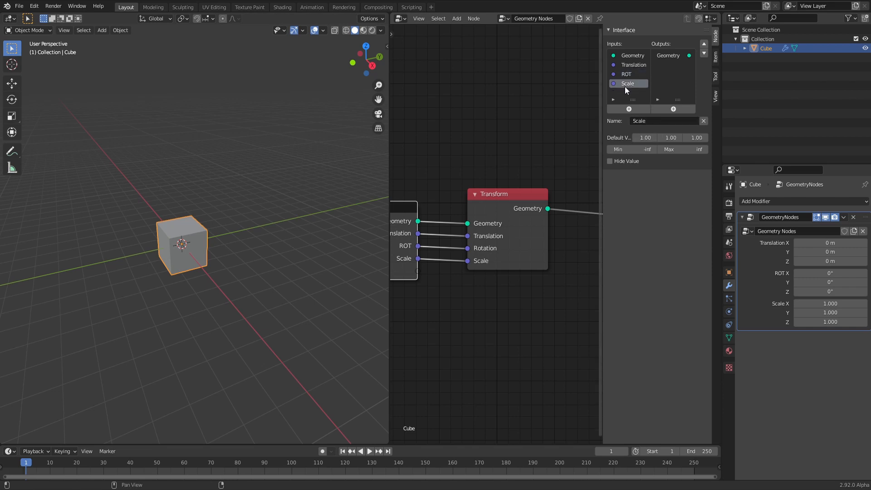
pyautogui.click(643, 117)
pyautogui.write('SCA')
pyautogui.press('Return')
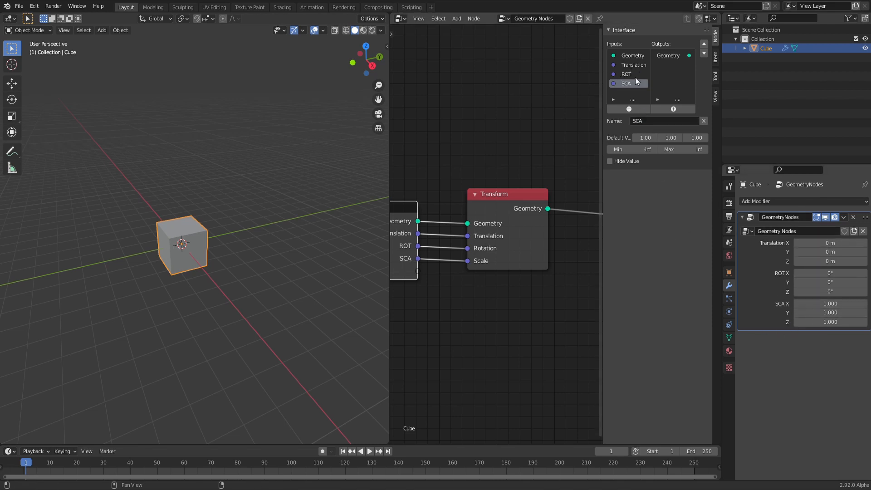
pyautogui.click(704, 44)
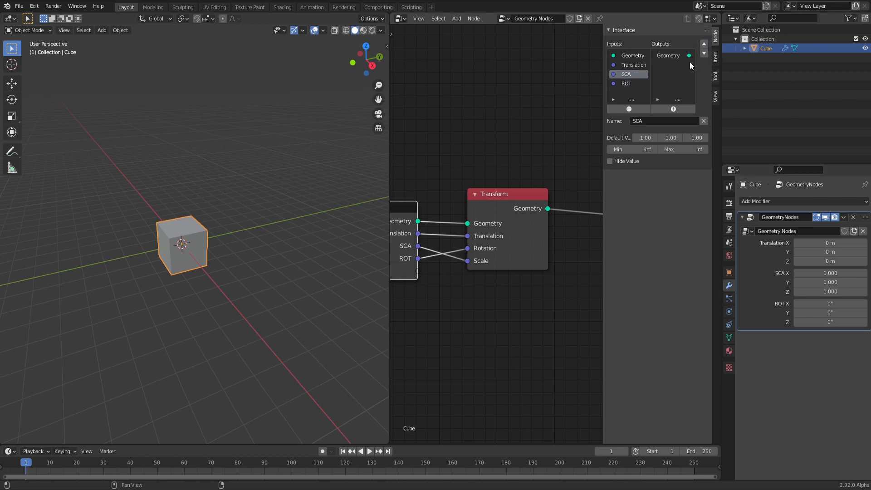
pyautogui.click(704, 53)
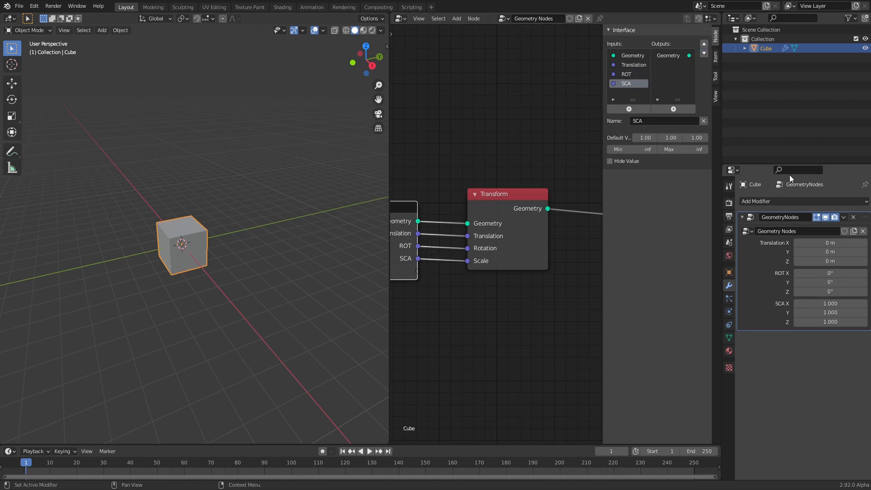
# Remove the SCA, ROT and Translation inputs from the node group's interface and hide the sidebar
pyautogui.click(705, 122)
pyautogui.click(704, 121)
pyautogui.click(704, 122)
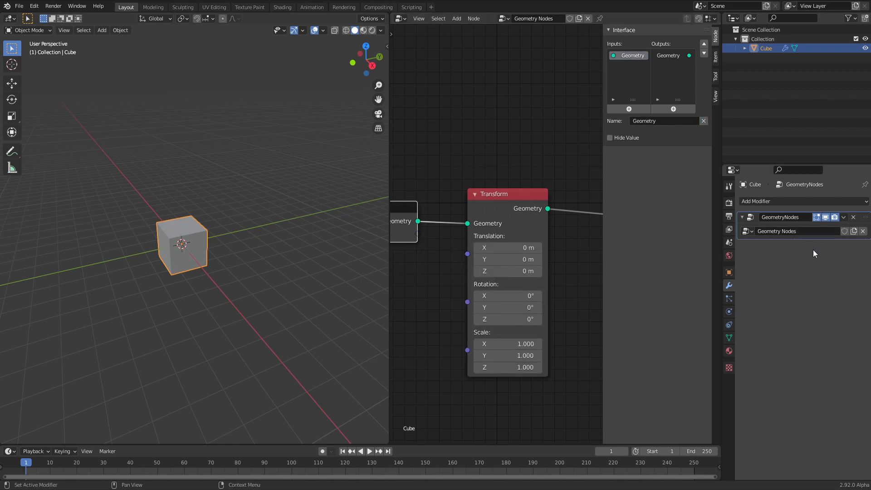
pyautogui.press('n')
pyautogui.scroll(-4, 600, 200)
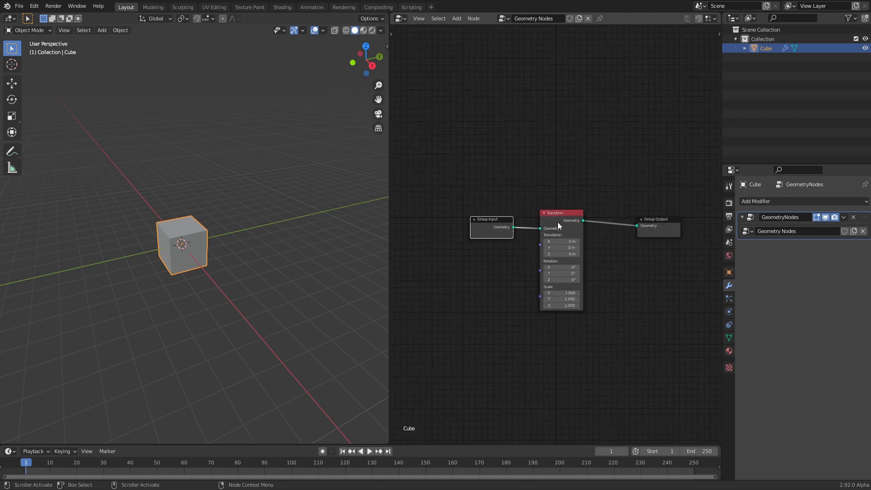
pyautogui.scroll(1, 625, 275)
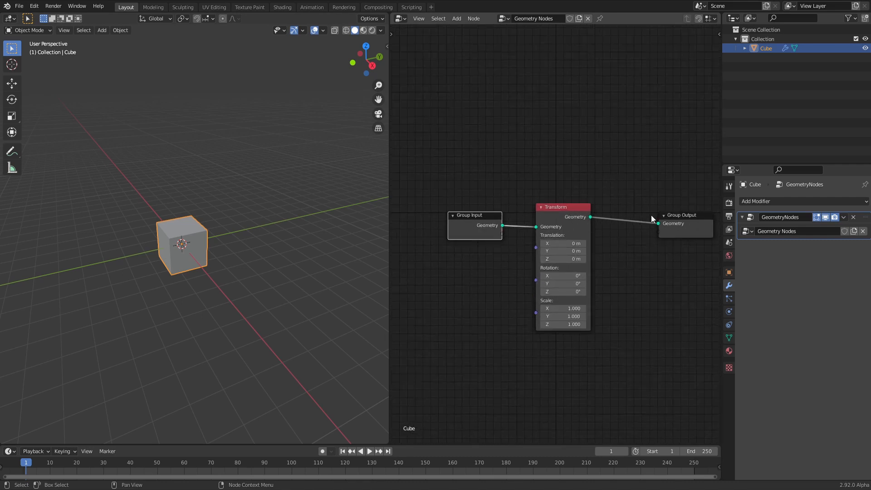
# Expose the Transform node's Translation as a Group Input socket and disconnect the link again
pyautogui.moveTo(657, 209); pyautogui.dragTo(598, 187, button='middle')
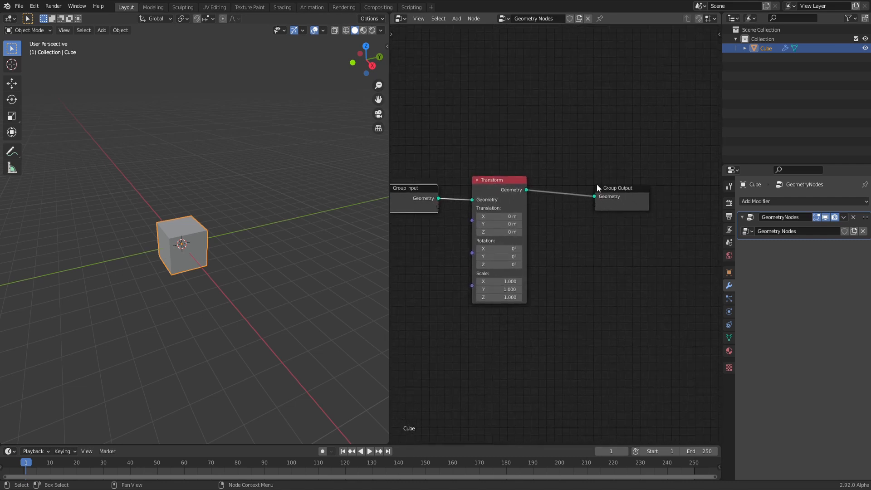
pyautogui.moveTo(438, 209); pyautogui.dragTo(472, 221)
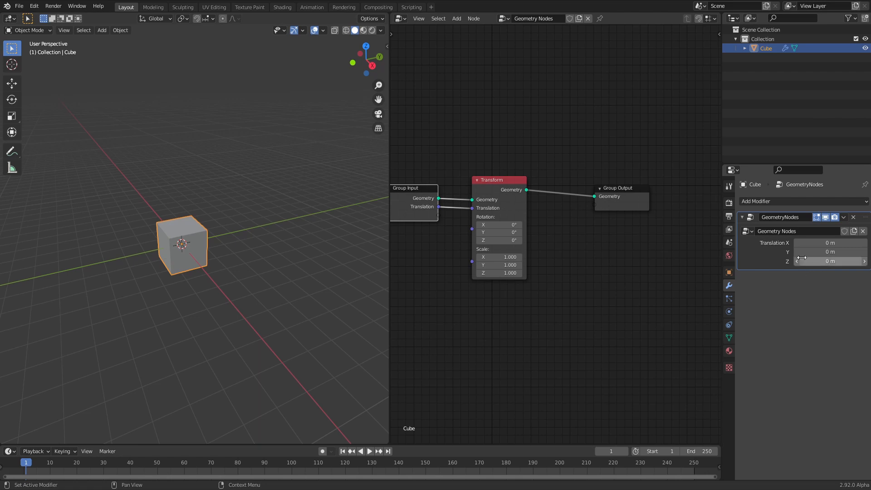
pyautogui.moveTo(472, 208); pyautogui.dragTo(448, 249)
# Remove the unused Translation input from the node group's interface and hide the sidebar
pyautogui.moveTo(546, 200); pyautogui.dragTo(561, 182, button='middle')
pyautogui.click(433, 178)
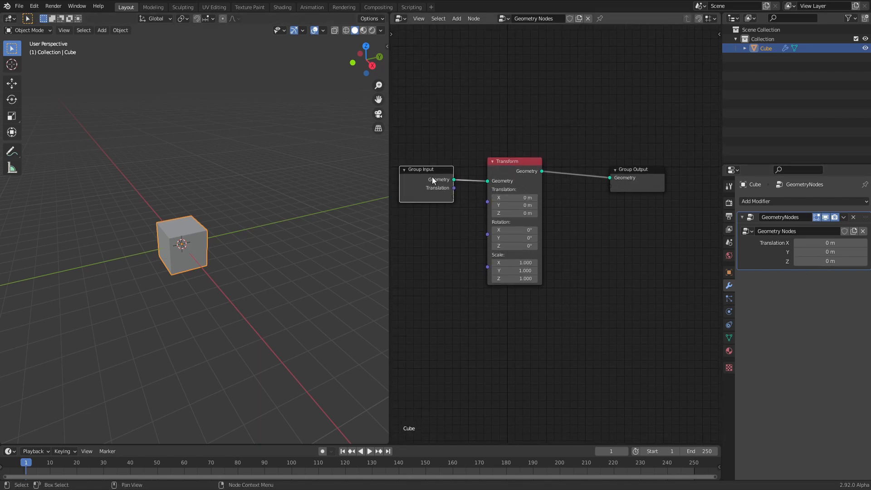
pyautogui.press('n')
pyautogui.click(629, 66)
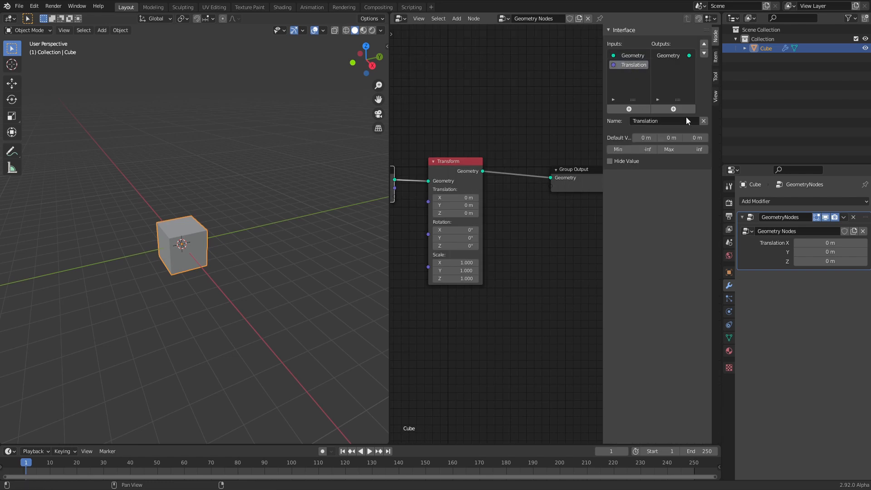
pyautogui.click(705, 121)
pyautogui.press('n')
# Duplicate the Transform node below the original and link the Group Input's Geometry to the copy
pyautogui.moveTo(514, 171); pyautogui.dragTo(528, 157)
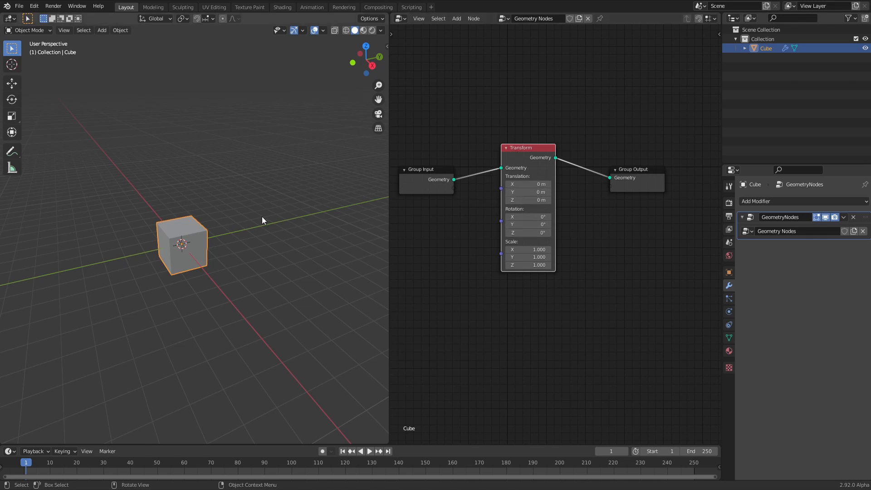
pyautogui.moveTo(439, 177); pyautogui.dragTo(430, 220)
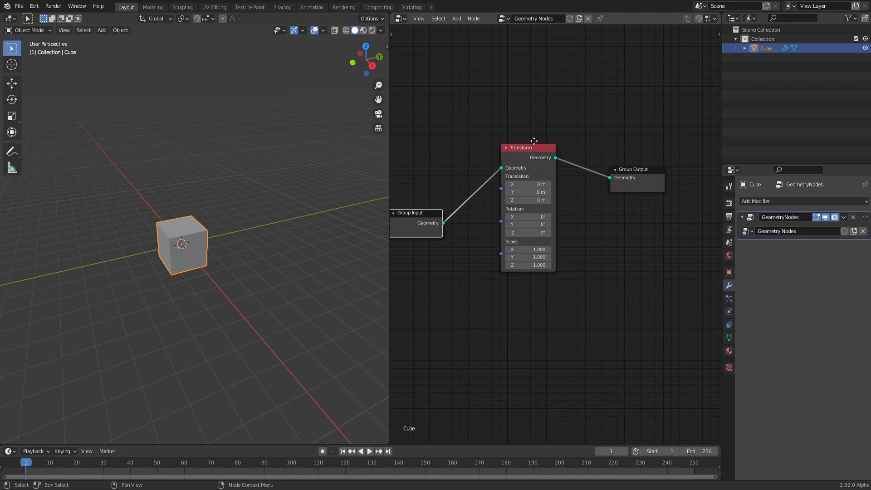
pyautogui.moveTo(528, 153); pyautogui.dragTo(527, 124, button='middle')
pyautogui.click(527, 122)
pyautogui.hotkey('shift', 'd')
pyautogui.click(529, 263)
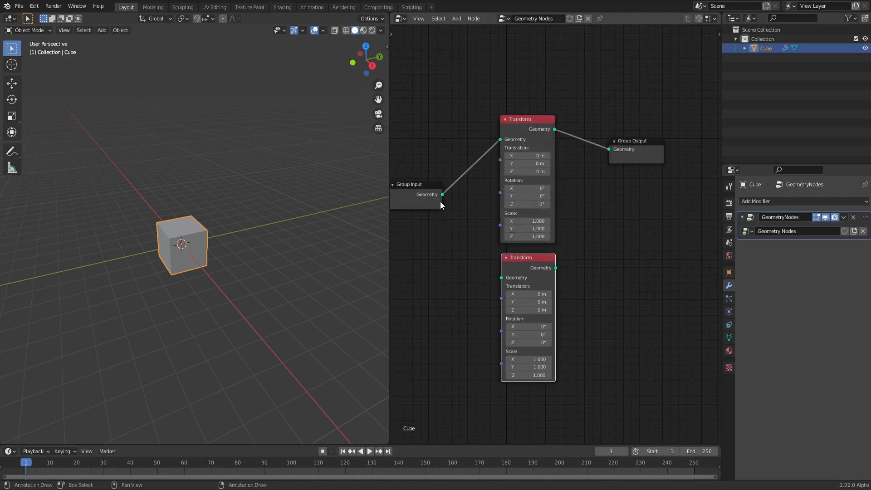
pyautogui.moveTo(445, 195); pyautogui.dragTo(506, 281)
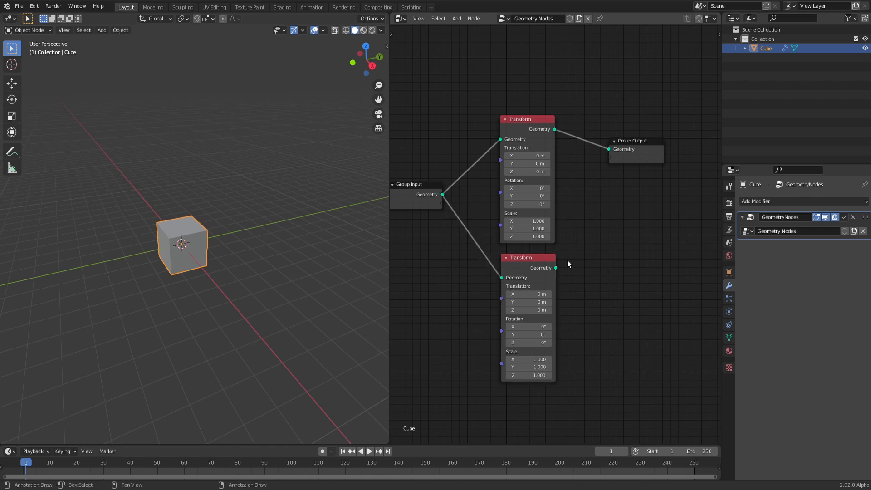
# Insert a Join Geometry node between the upper Transform and the Group Output, and link the lower Transform's Geometry into its second input
pyautogui.hotkey('shift', 'a')
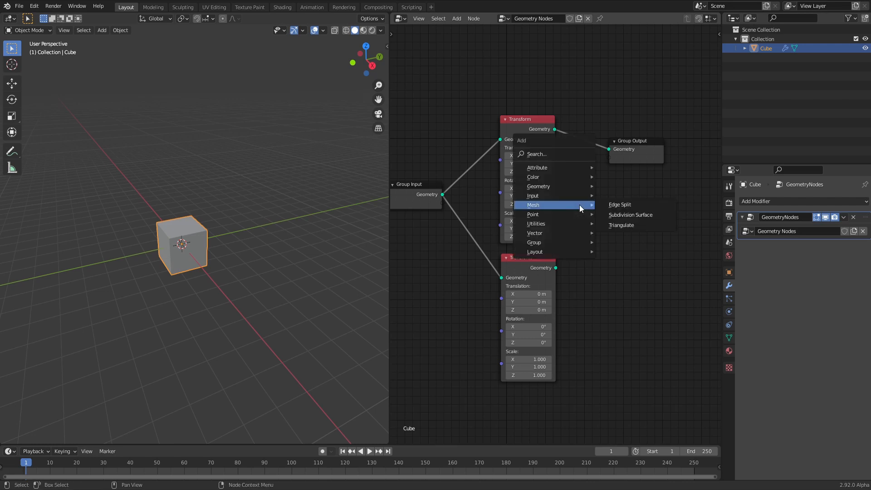
pyautogui.moveTo(570, 188)
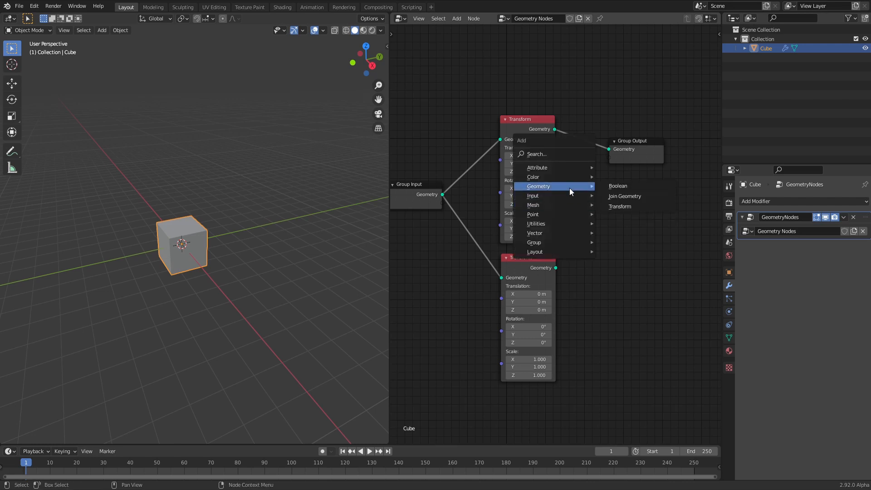
pyautogui.click(625, 196)
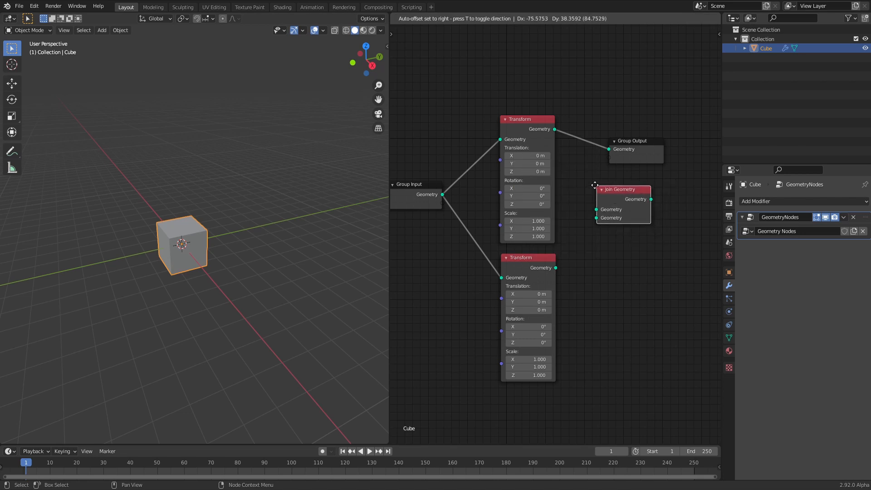
pyautogui.click(585, 99)
pyautogui.moveTo(555, 268); pyautogui.dragTo(587, 151)
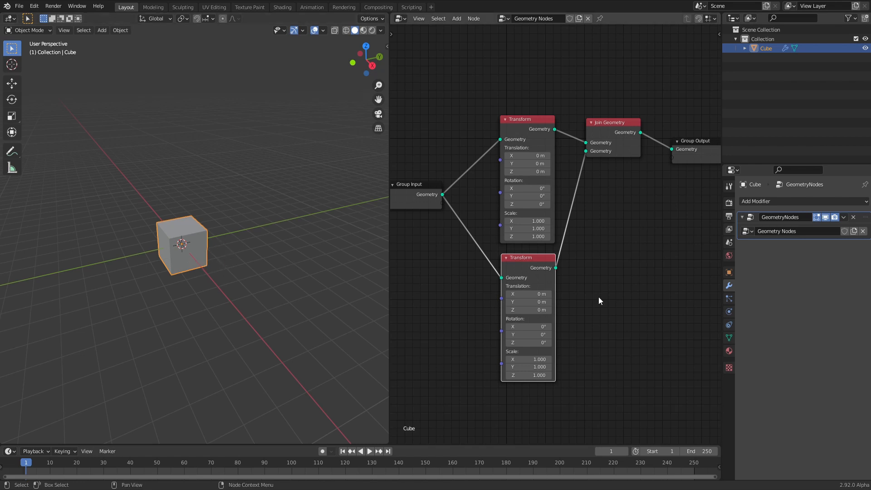
# Set the lower Transform node's Scale to 2 on all axes and its Translation X to 4.5 m
pyautogui.moveTo(528, 294); pyautogui.dragTo(542, 294)
pyautogui.moveTo(72, 255); pyautogui.dragTo(126, 247, button='middle')
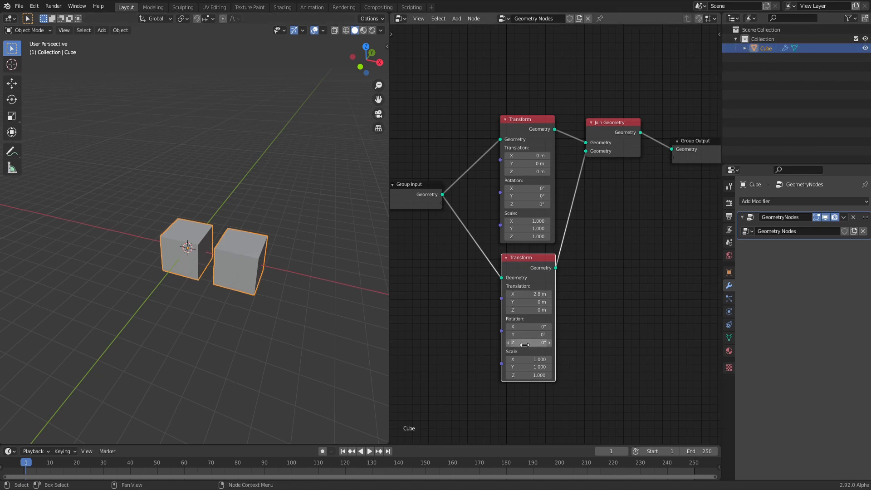
pyautogui.moveTo(526, 359); pyautogui.dragTo(524, 374)
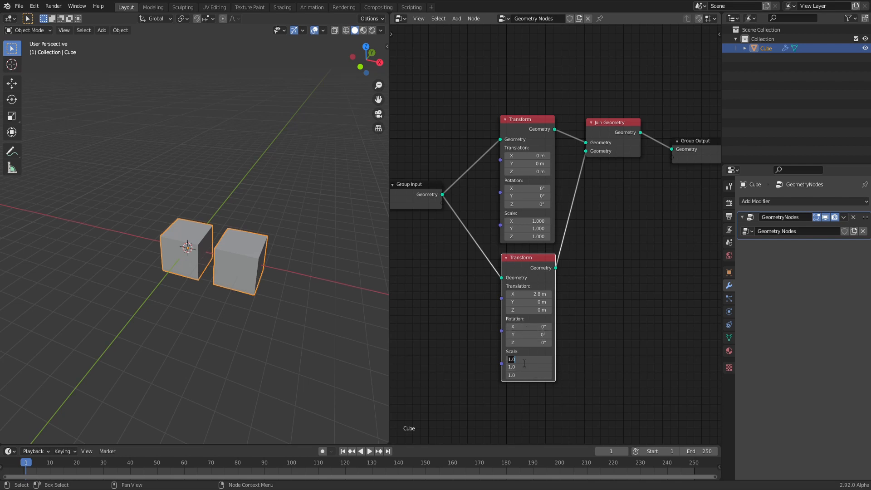
pyautogui.press('Return')
pyautogui.moveTo(535, 295)
pyautogui.mouseDown()
pyautogui.moveTo(563, 294)
pyautogui.moveTo(545, 295)
pyautogui.mouseUp()
pyautogui.moveTo(354, 247); pyautogui.dragTo(258, 255, button='middle')
# Duplicate the lower Transform node beside itself and link the Group Input's Geometry to the new copy
pyautogui.scroll(-3, 625, 154)
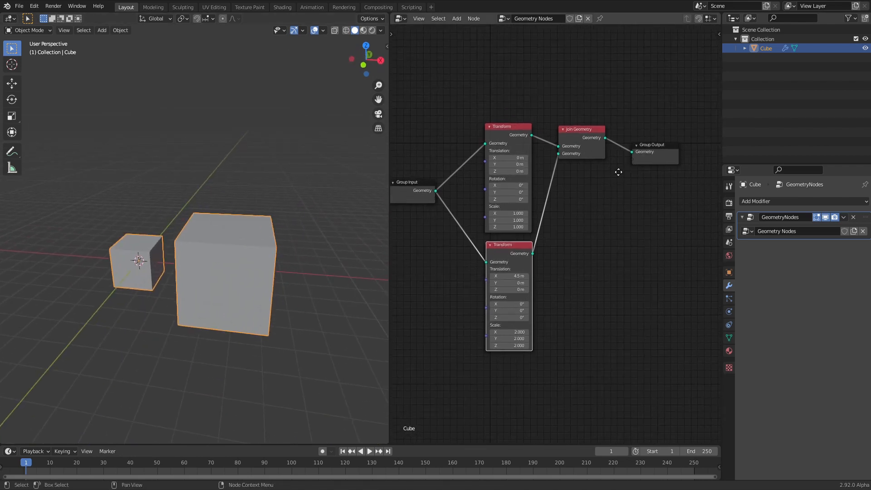
pyautogui.hotkey('shift', 'd')
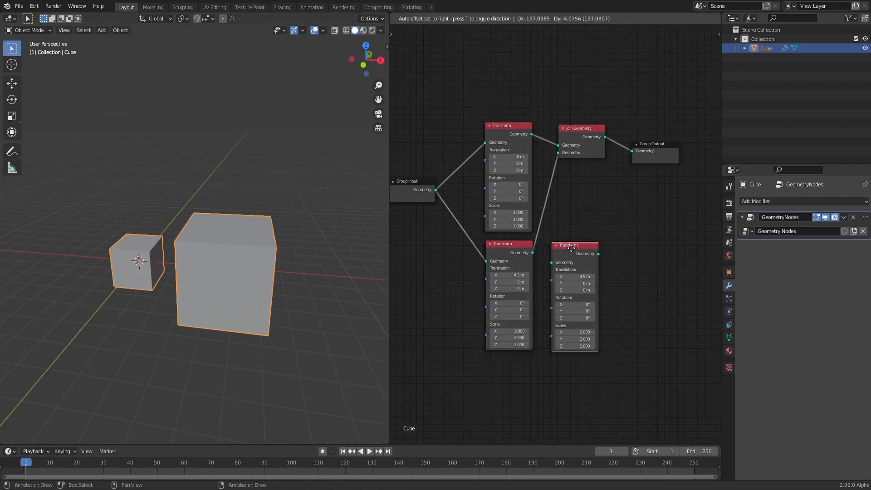
pyautogui.click(570, 248)
pyautogui.moveTo(439, 194); pyautogui.dragTo(460, 212)
pyautogui.moveTo(543, 261); pyautogui.dragTo(551, 263)
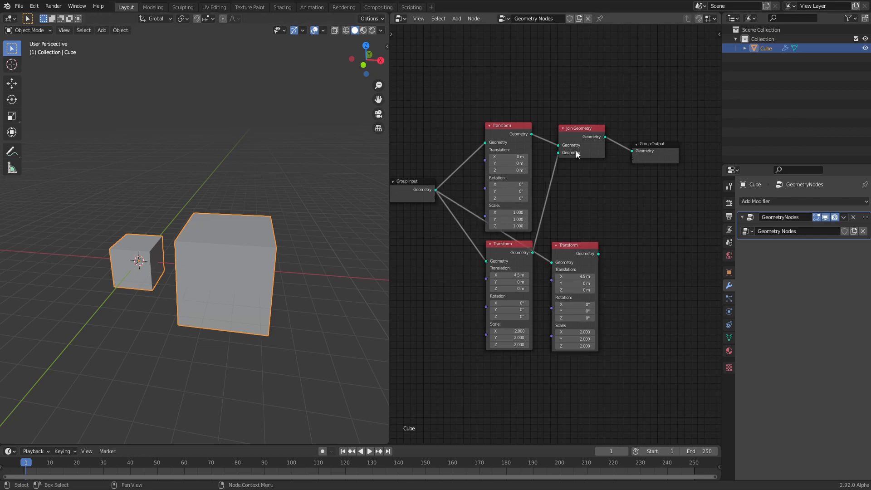
# Insert a duplicate Join Geometry node before the Group Output and link the third Transform's Geometry into its second input
pyautogui.moveTo(657, 148); pyautogui.dragTo(692, 146)
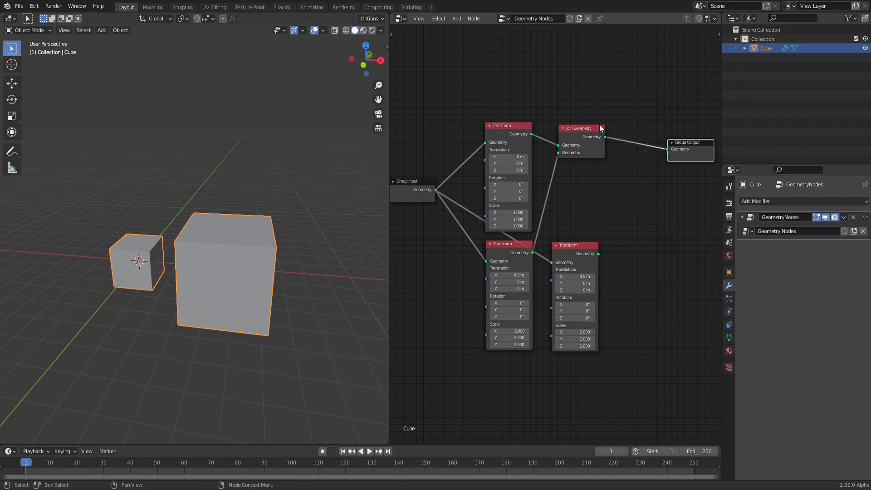
pyautogui.click(590, 129)
pyautogui.hotkey('shift', 'd')
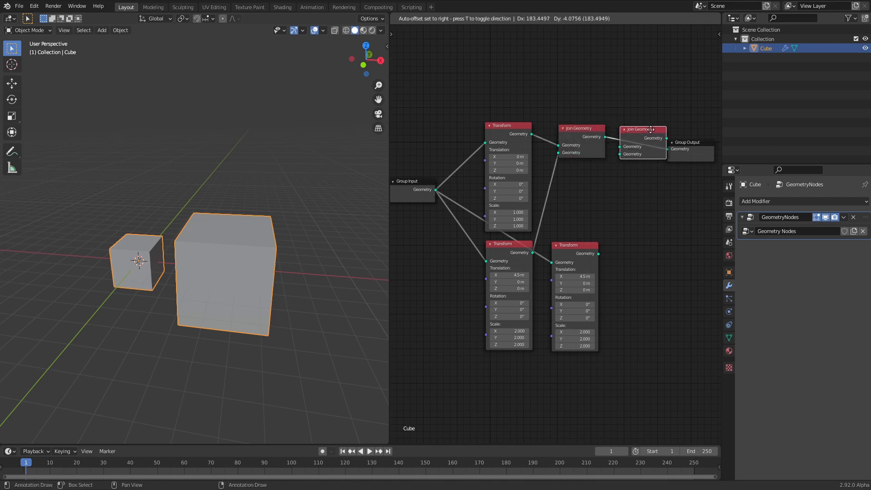
pyautogui.click(664, 132)
pyautogui.moveTo(599, 254); pyautogui.dragTo(633, 154)
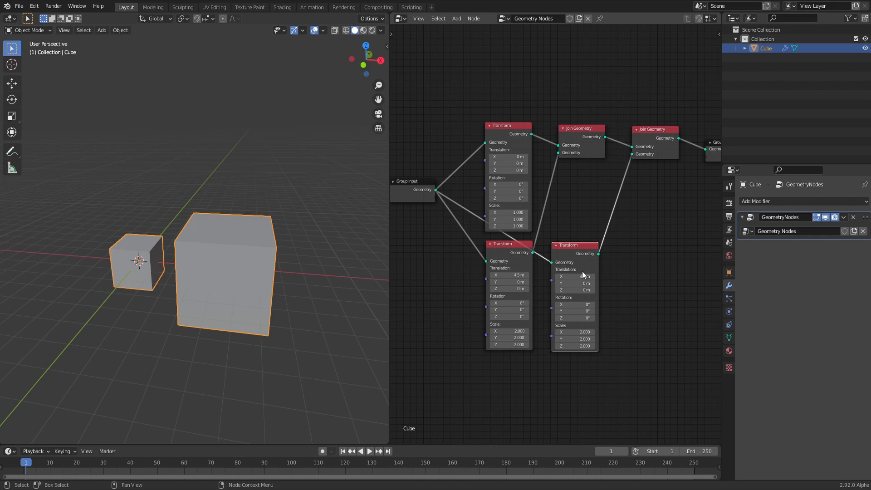
# Set the third Transform node's Translation X to 10 m
pyautogui.moveTo(574, 276); pyautogui.dragTo(597, 276)
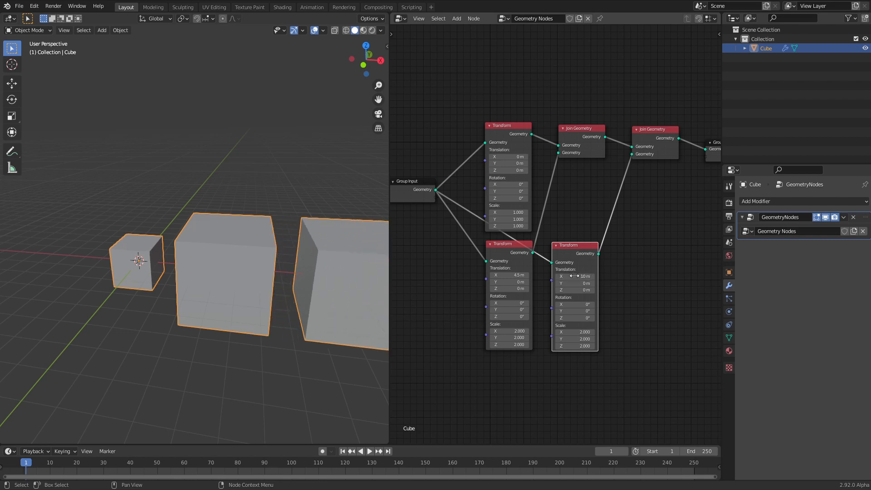
pyautogui.scroll(-3, 296, 252)
pyautogui.scroll(3, 313, 234)
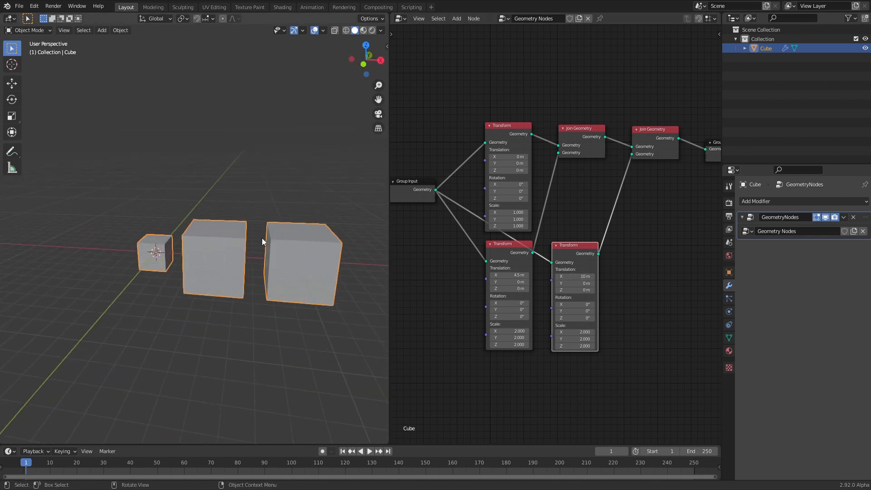
# Set the Scale of the second and third Transform nodes to 1 on all axes
pyautogui.moveTo(517, 332); pyautogui.dragTo(517, 345)
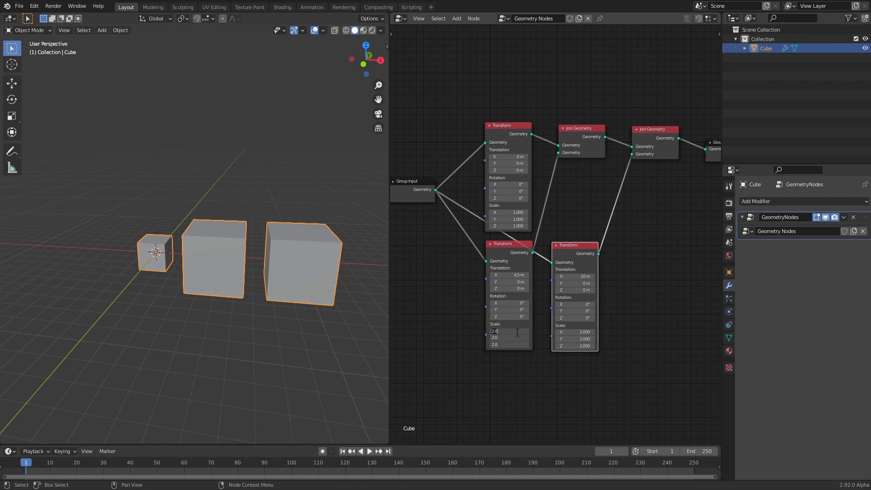
pyautogui.write('1')
pyautogui.press('Return')
pyautogui.moveTo(583, 338); pyautogui.dragTo(584, 346)
pyautogui.write('1')
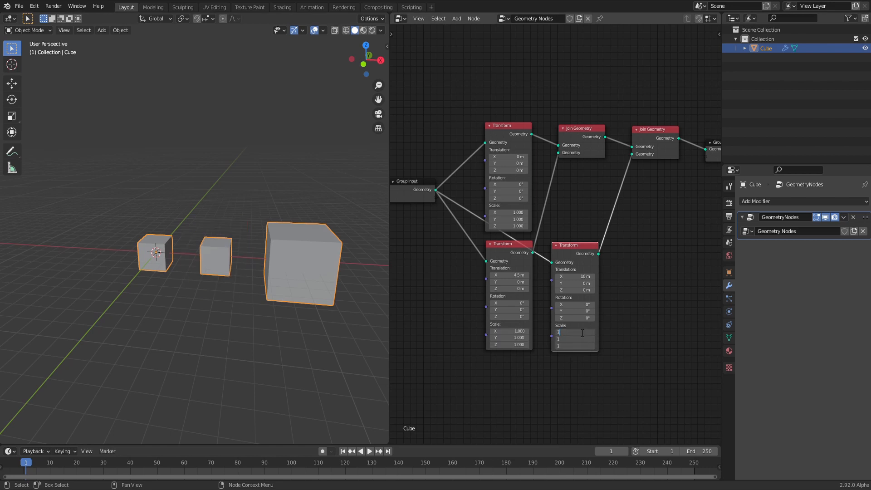
pyautogui.press('Return')
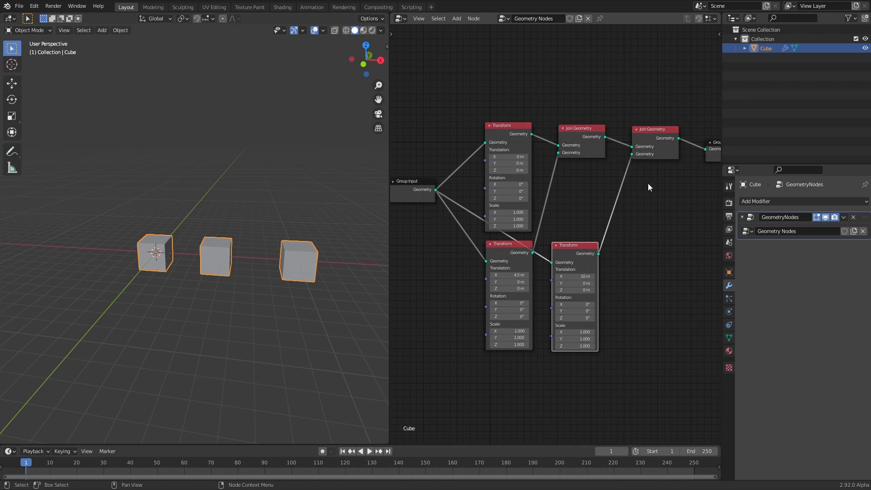
# Move the Group Output farther from the joins and add an unconnected Subdivision Surface node below the second Join Geometry
pyautogui.moveTo(662, 167)
pyautogui.mouseDown(button='middle')
pyautogui.moveTo(622, 161)
pyautogui.moveTo(673, 154)
pyautogui.moveTo(648, 172)
pyautogui.mouseUp(button='middle')
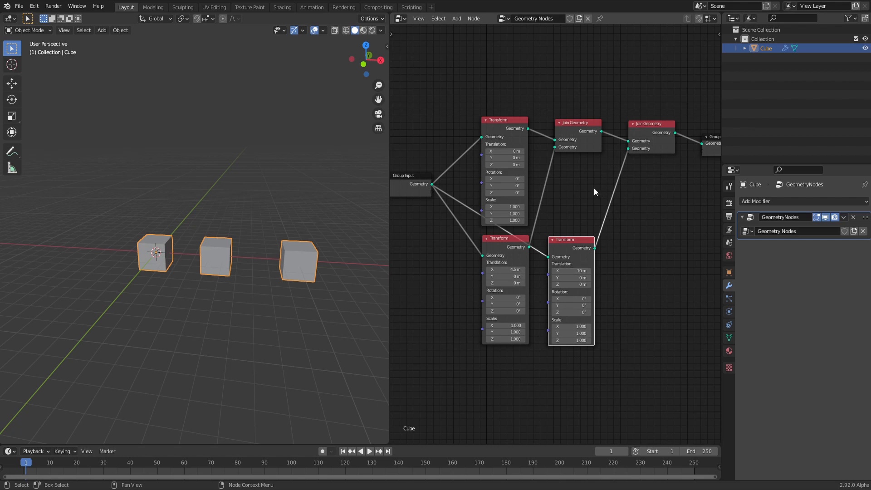
pyautogui.scroll(2, 596, 222)
pyautogui.moveTo(596, 219); pyautogui.dragTo(510, 212, button='middle')
pyautogui.moveTo(674, 115); pyautogui.dragTo(710, 103)
pyautogui.hotkey('shift', 'a')
pyautogui.moveTo(620, 183)
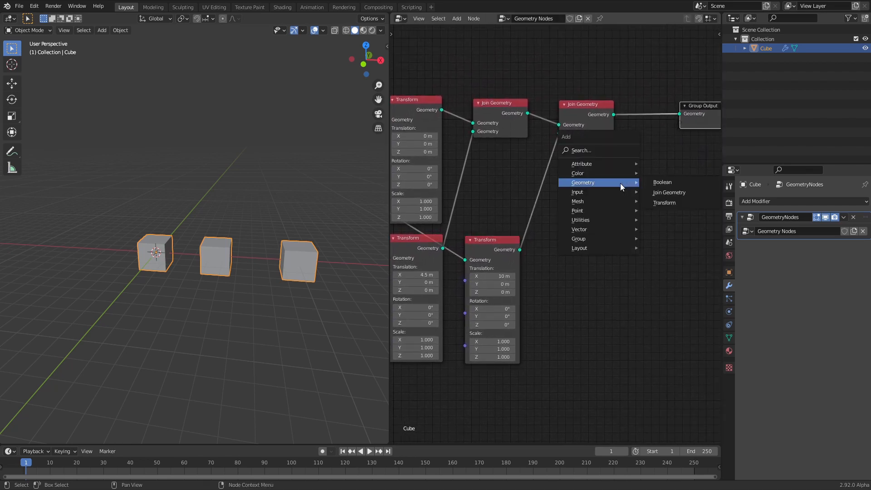
pyautogui.moveTo(592, 200)
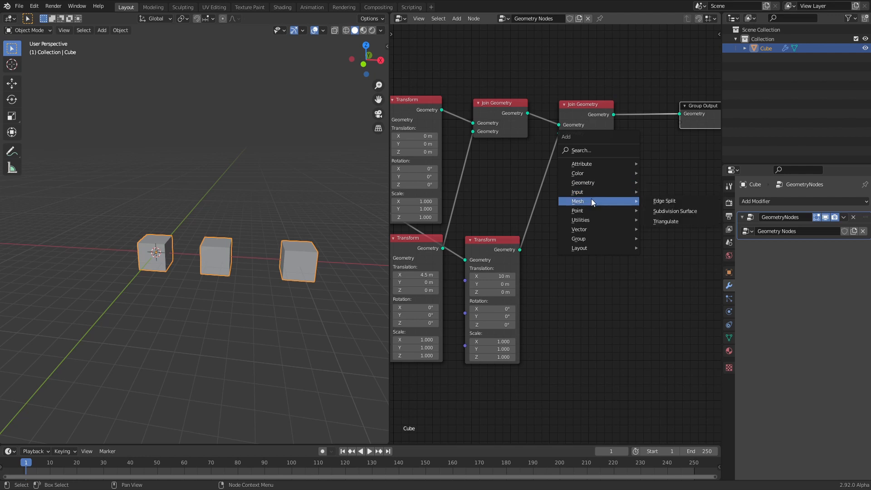
pyautogui.click(669, 210)
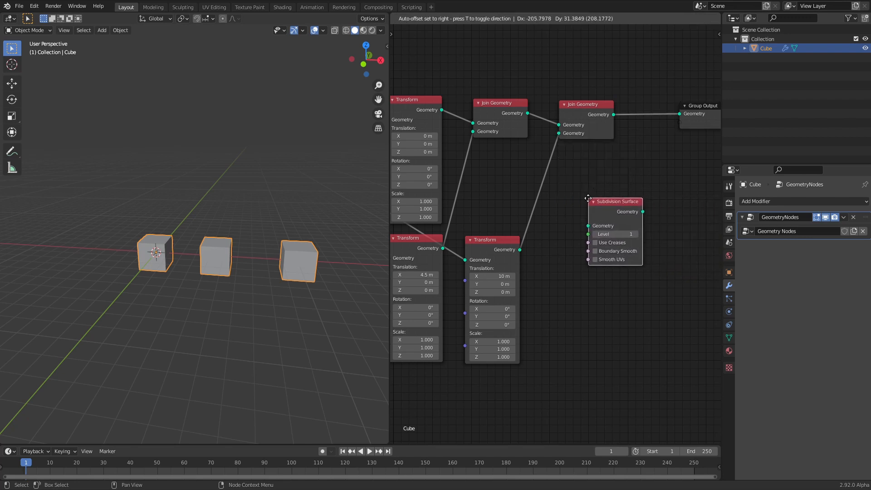
pyautogui.click(589, 198)
# Try the Subdivision Surface node between the first Transform and first Join Geometry, and between the two Join Geometry nodes
pyautogui.moveTo(501, 195); pyautogui.dragTo(553, 189, button='middle')
pyautogui.scroll(-2, 551, 186)
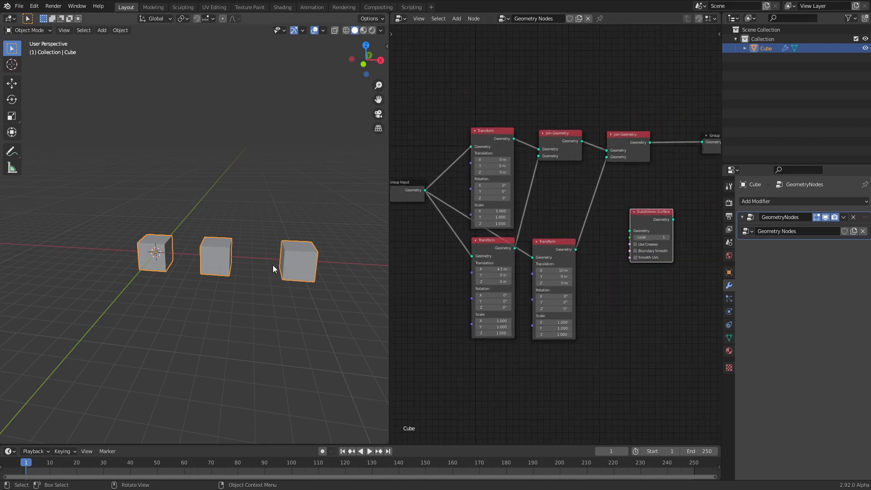
pyautogui.moveTo(657, 219); pyautogui.dragTo(549, 112)
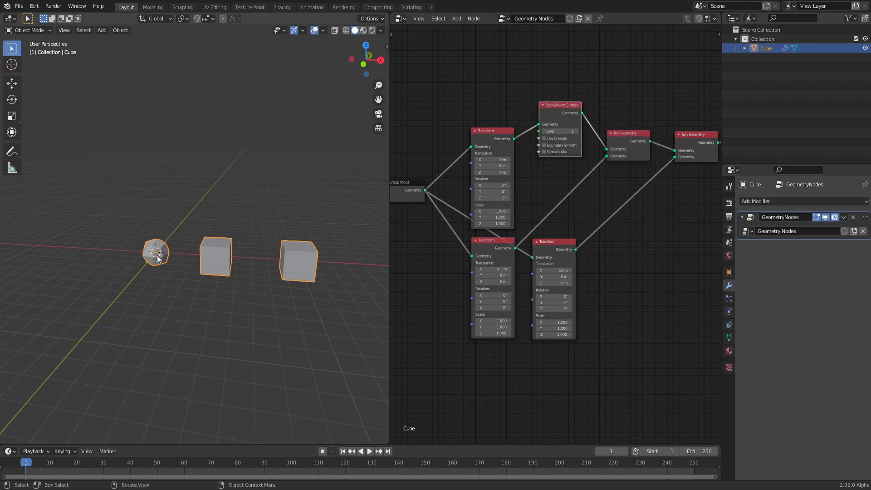
pyautogui.moveTo(578, 137); pyautogui.dragTo(542, 149, button='middle')
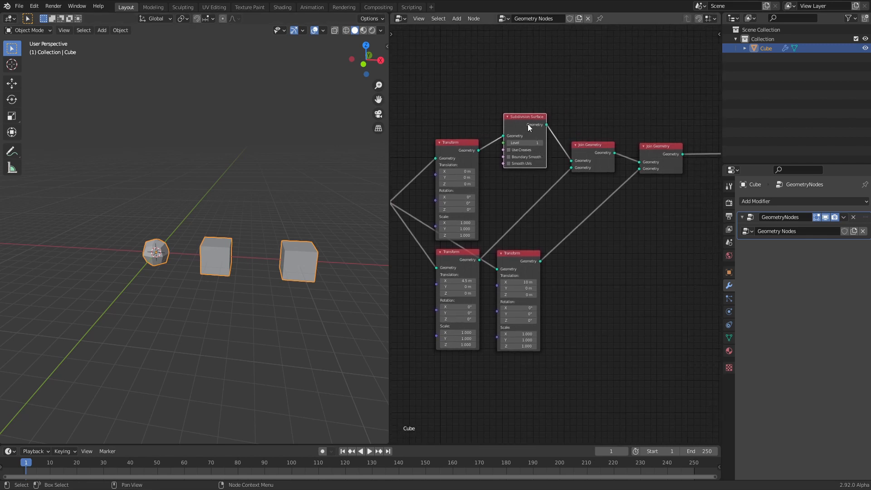
pyautogui.moveTo(518, 116); pyautogui.dragTo(634, 140)
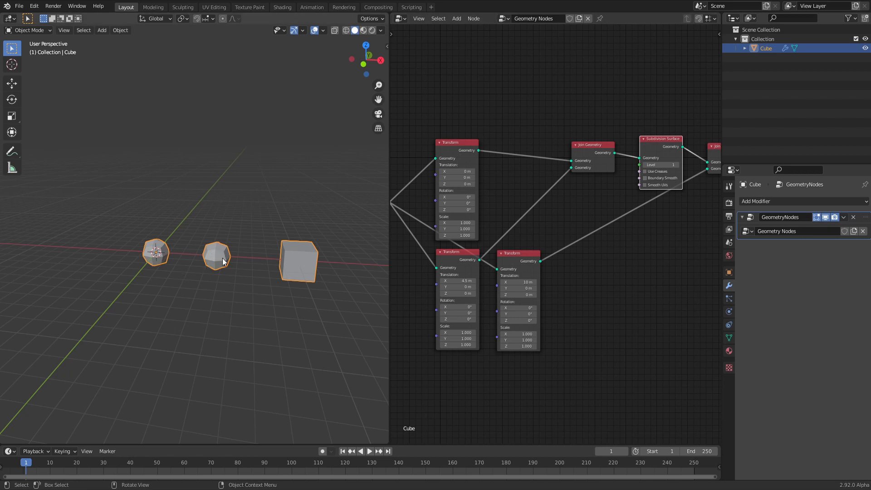
# Detach the Subdivision Surface node and insert it between the second Join Geometry node and the Group Output
pyautogui.moveTo(562, 207); pyautogui.dragTo(499, 223, button='middle')
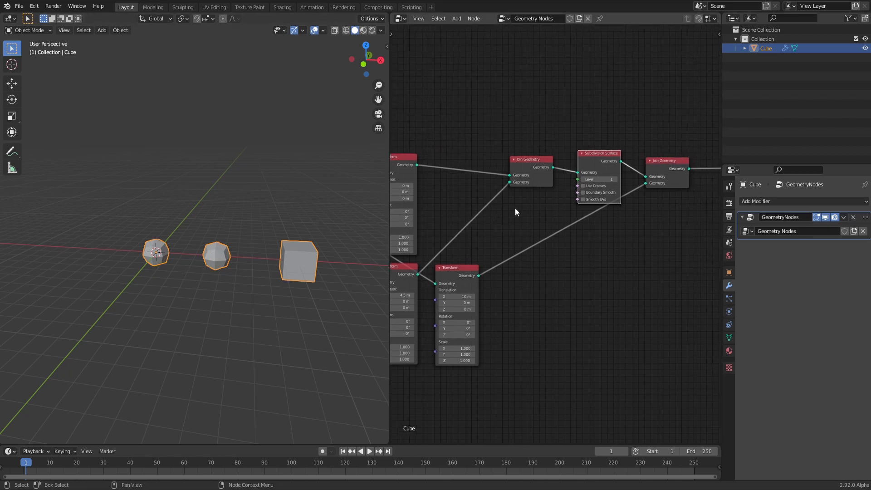
pyautogui.moveTo(537, 167); pyautogui.dragTo(511, 173)
pyautogui.moveTo(593, 157); pyautogui.dragTo(571, 151)
pyautogui.moveTo(571, 151); pyautogui.dragTo(576, 139, button='middle')
pyautogui.keyDown('alt'); pyautogui.moveTo(576, 132); pyautogui.dragTo(571, 222); pyautogui.keyUp('alt')
pyautogui.moveTo(571, 222); pyautogui.dragTo(429, 255, button='middle')
pyautogui.keyDown('alt'); pyautogui.moveTo(415, 252); pyautogui.dragTo(592, 176); pyautogui.keyUp('alt')
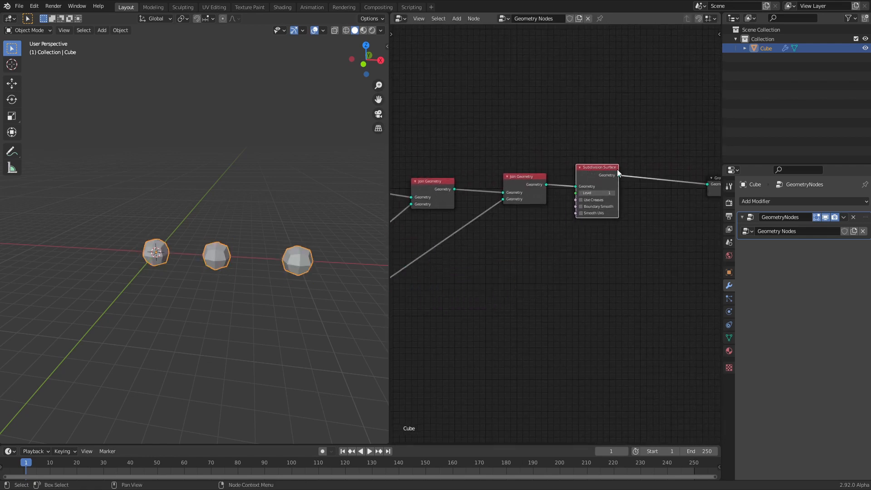
# Move the Group Output closer to the joins, detach the Subdivision Surface node from the tree and delete it
pyautogui.scroll(-1, 649, 181)
pyautogui.moveTo(697, 192); pyautogui.dragTo(661, 192)
pyautogui.moveTo(529, 247); pyautogui.dragTo(574, 242, button='middle')
pyautogui.scroll(4, 683, 194)
pyautogui.moveTo(633, 198); pyautogui.dragTo(580, 253, button='middle')
pyautogui.scroll(6, 500, 263)
pyautogui.scroll(-7, 580, 253)
pyautogui.moveTo(490, 253); pyautogui.dragTo(658, 212, button='middle')
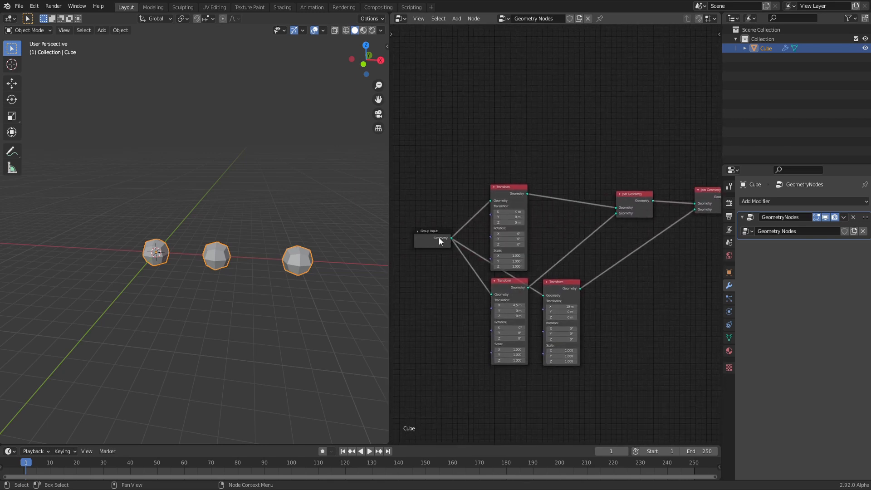
pyautogui.moveTo(675, 225); pyautogui.dragTo(502, 253, button='middle')
pyautogui.scroll(1, 553, 254)
pyautogui.keyDown('alt'); pyautogui.moveTo(622, 209); pyautogui.dragTo(593, 293); pyautogui.keyUp('alt')
pyautogui.press('x')
# Move the second Transform node up beneath the first and shift the third Transform node farther away from it
pyautogui.moveTo(473, 325); pyautogui.dragTo(694, 233, button='middle')
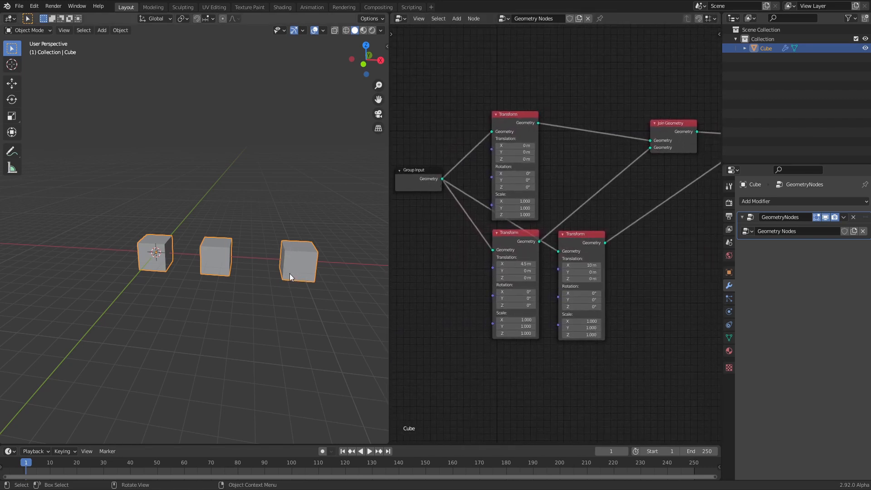
pyautogui.moveTo(592, 242)
pyautogui.mouseDown()
pyautogui.moveTo(611, 258)
pyautogui.moveTo(604, 243)
pyautogui.mouseUp()
pyautogui.scroll(4, 606, 282)
pyautogui.moveTo(609, 356); pyautogui.dragTo(560, 312, button='middle')
pyautogui.moveTo(563, 329); pyautogui.dragTo(609, 328)
pyautogui.rightClick(564, 333)
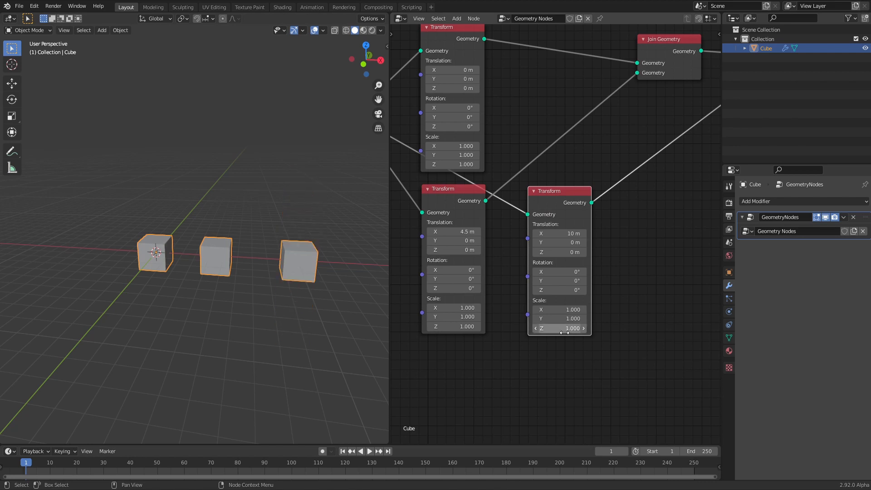
pyautogui.moveTo(435, 191)
pyautogui.mouseDown()
pyautogui.moveTo(422, 180)
pyautogui.moveTo(434, 176)
pyautogui.mouseUp()
pyautogui.moveTo(505, 285); pyautogui.dragTo(541, 249, button='middle')
pyautogui.moveTo(589, 190); pyautogui.dragTo(607, 195)
# Add a Combine XYZ node below the second Transform node
pyautogui.hotkey('shift', 'a')
pyautogui.moveTo(477, 352)
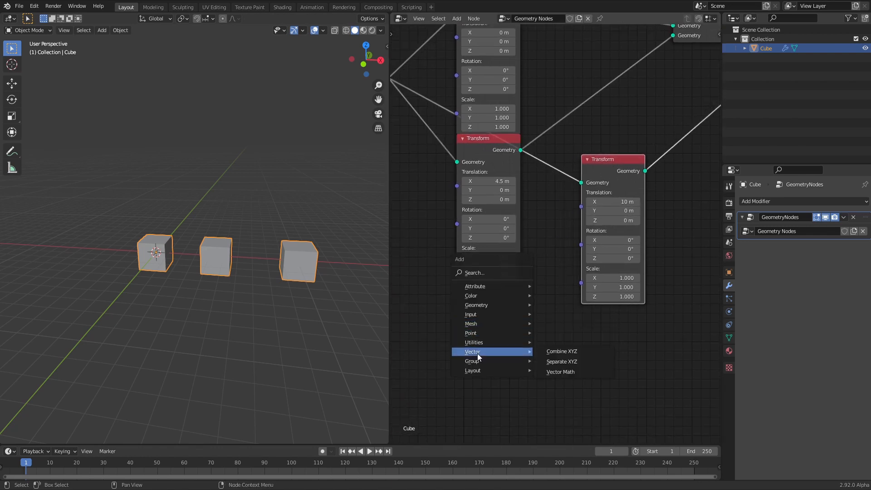
pyautogui.click(582, 353)
pyautogui.click(472, 297)
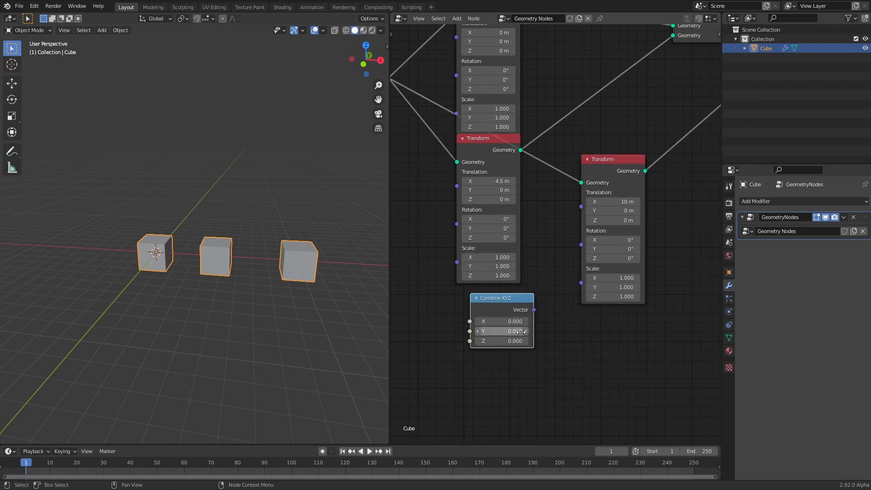
pyautogui.moveTo(534, 310); pyautogui.dragTo(553, 310)
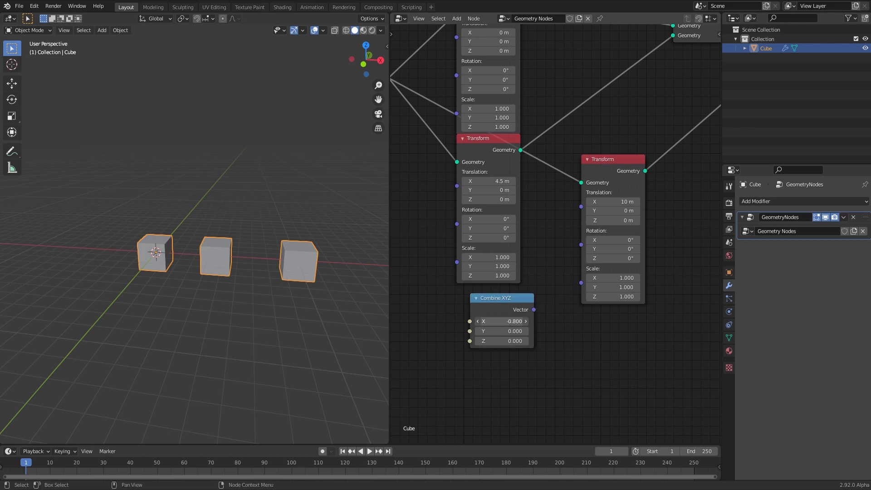
pyautogui.rightClick(500, 322)
pyautogui.moveTo(499, 332); pyautogui.dragTo(505, 332)
pyautogui.rightClick(499, 332)
pyautogui.moveTo(470, 341); pyautogui.dragTo(428, 353)
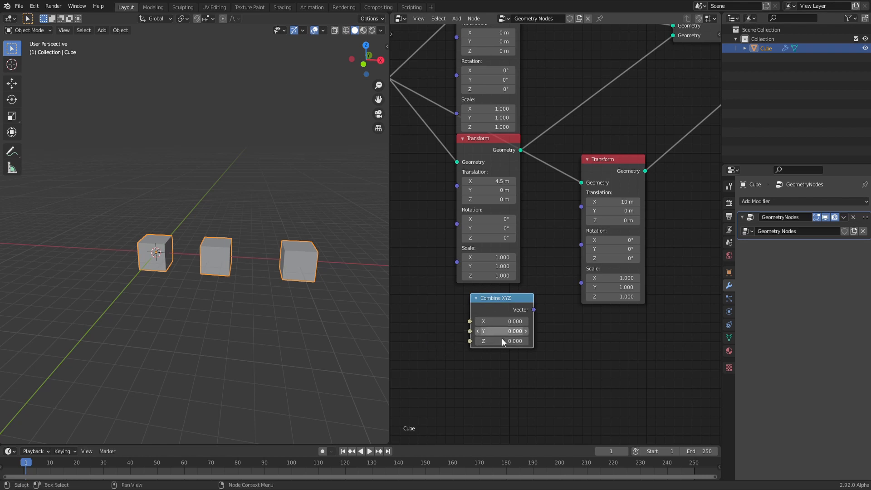
pyautogui.scroll(3, 560, 320)
pyautogui.moveTo(545, 304); pyautogui.dragTo(504, 308)
# Connect the Combine XYZ vector to the third Transform node's Scale and set its X, Y and Z to 1
pyautogui.moveTo(466, 355); pyautogui.dragTo(583, 313, button='middle')
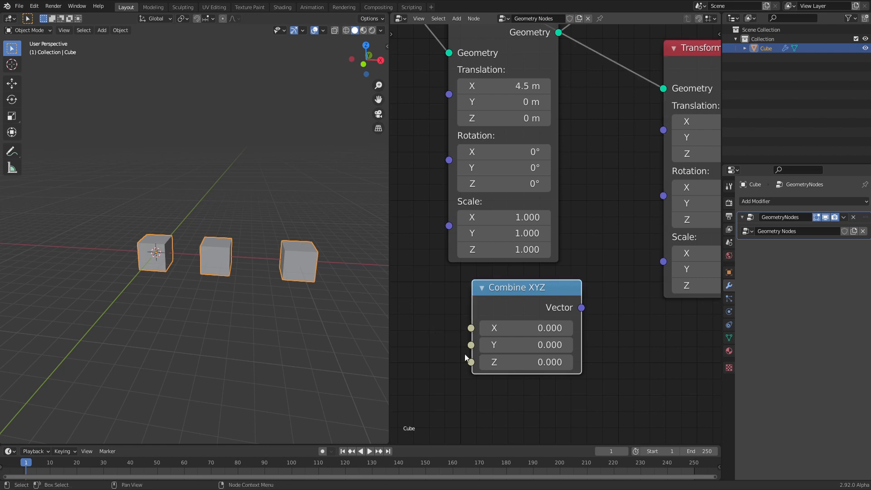
pyautogui.scroll(-2, 572, 303)
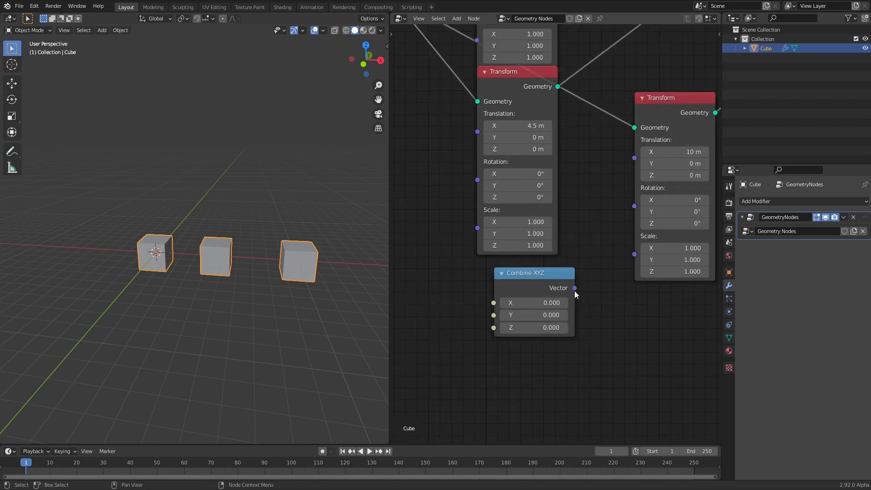
pyautogui.moveTo(575, 287); pyautogui.dragTo(634, 236)
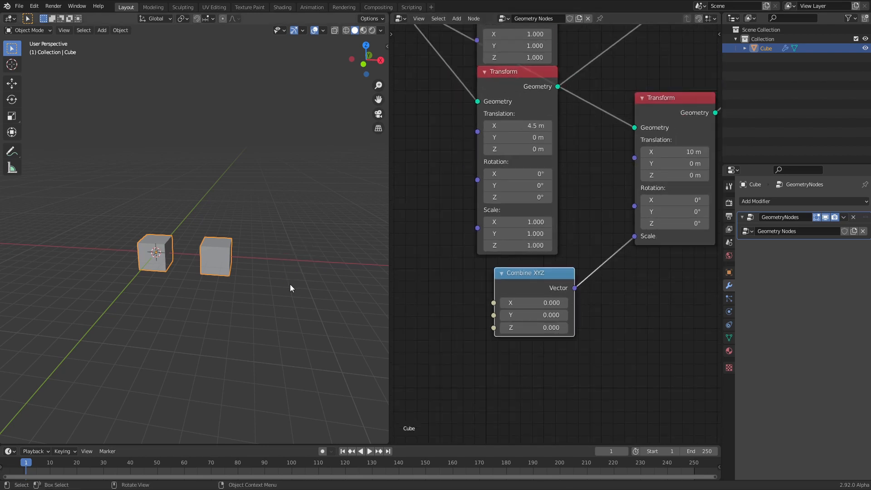
pyautogui.click(536, 303)
pyautogui.write('1')
pyautogui.press('Tab')
pyautogui.write('1')
pyautogui.press('Tab')
pyautogui.write('1')
pyautogui.press('Return')
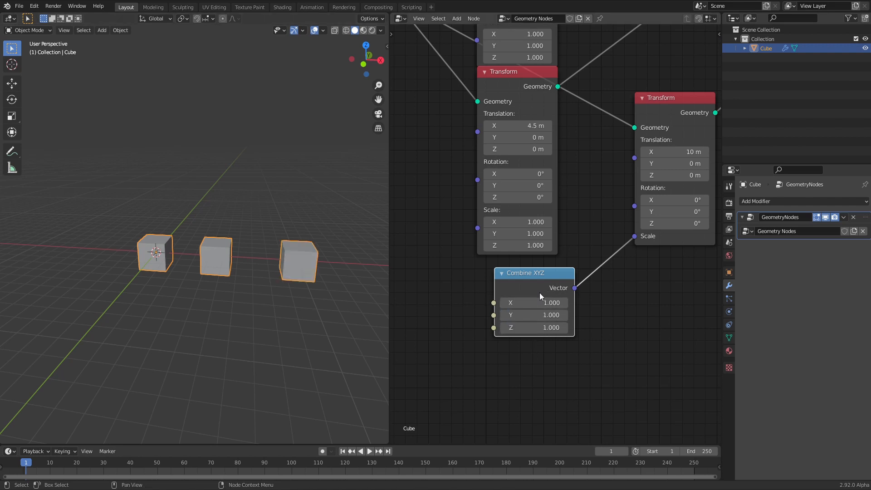
# Try stretching the third cube with other Z values in the Combine XYZ node, such as 8.3
pyautogui.click(513, 328)
pyautogui.write('8.3')
pyautogui.press('Return')
pyautogui.moveTo(545, 328)
pyautogui.mouseDown()
pyautogui.moveTo(513, 328)
pyautogui.moveTo(538, 328)
pyautogui.moveTo(529, 328)
pyautogui.mouseUp()
# Add a Math node set to Sine and connect its value to the Z input of Combine XYZ
pyautogui.hotkey('shift', 'a')
pyautogui.moveTo(411, 293)
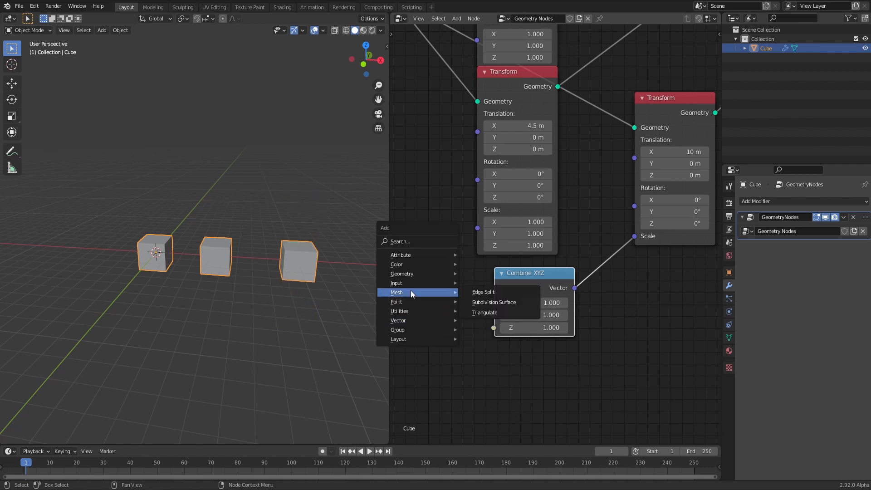
pyautogui.moveTo(415, 311)
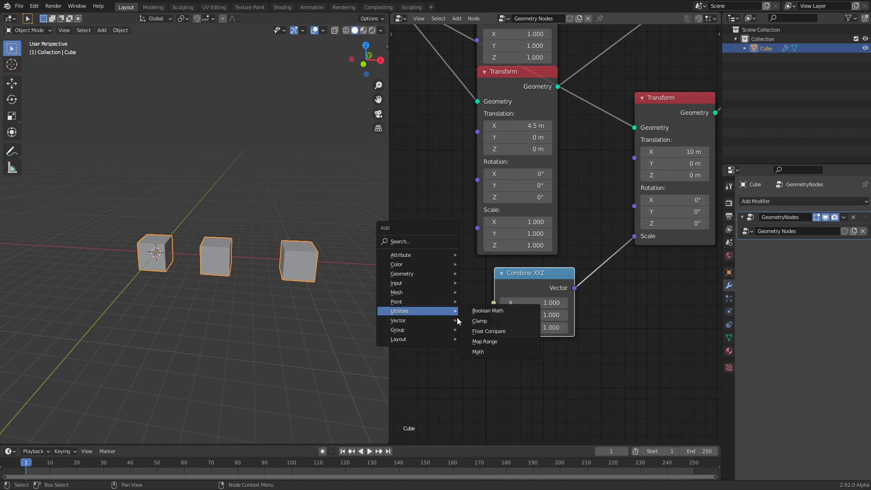
pyautogui.click(483, 350)
pyautogui.click(440, 347)
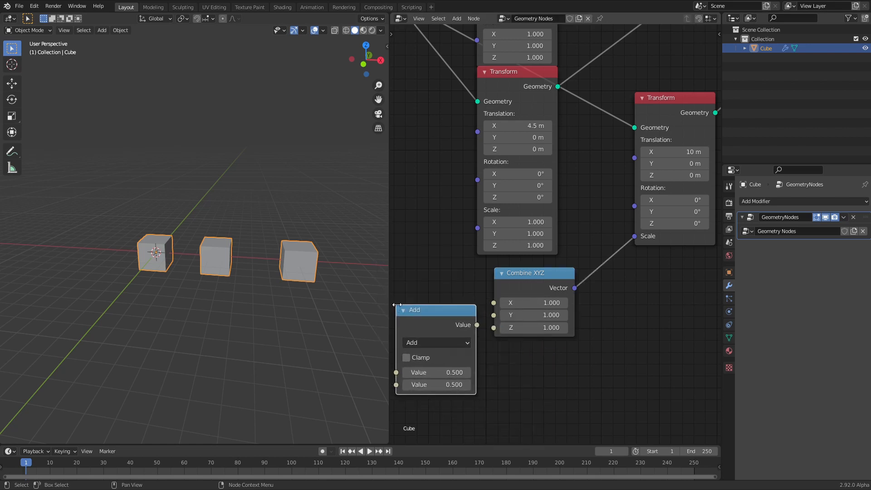
pyautogui.click(441, 344)
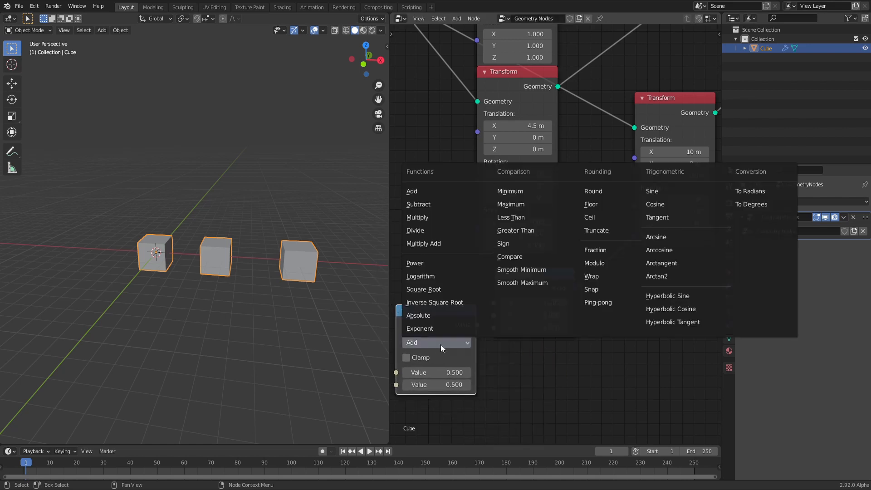
pyautogui.click(661, 195)
pyautogui.moveTo(535, 334); pyautogui.dragTo(582, 311, button='middle')
pyautogui.moveTo(497, 297); pyautogui.dragTo(478, 297)
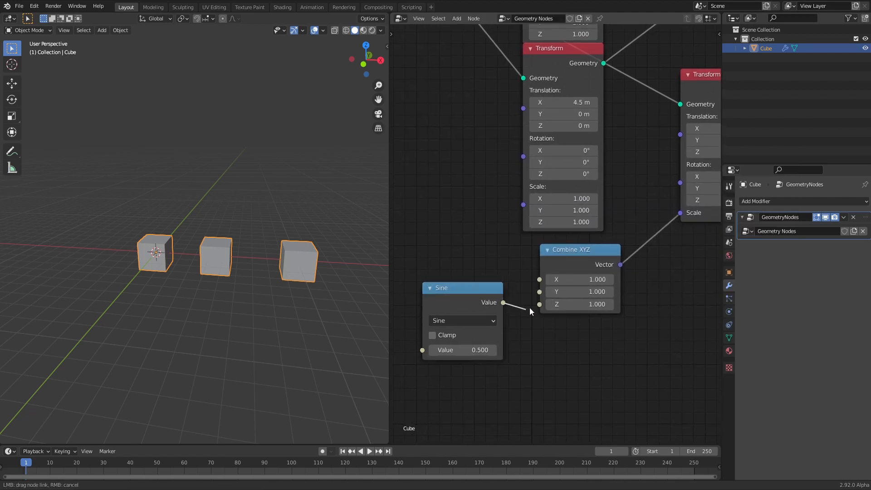
pyautogui.moveTo(527, 309); pyautogui.dragTo(540, 305)
# Try a range of input values on the Sine node to vary the third cube's height
pyautogui.moveTo(450, 351); pyautogui.dragTo(556, 351)
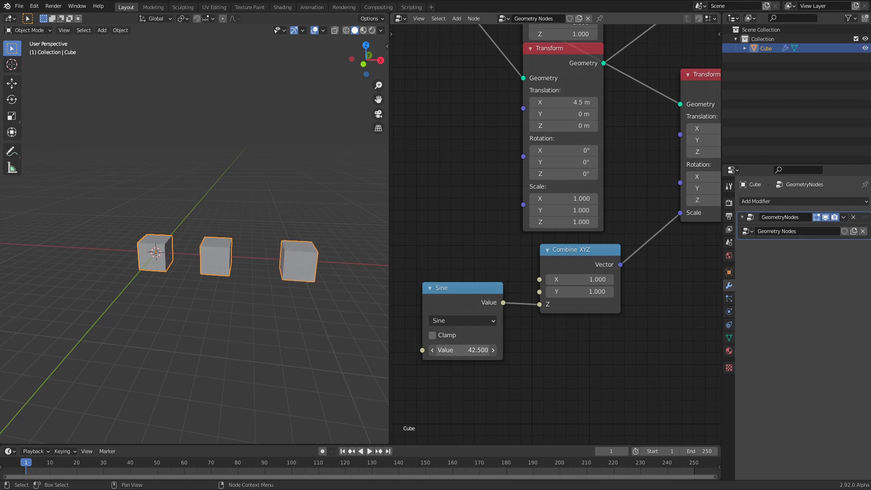
pyautogui.moveTo(650, 350); pyautogui.dragTo(738, 351)
pyautogui.press('Escape')
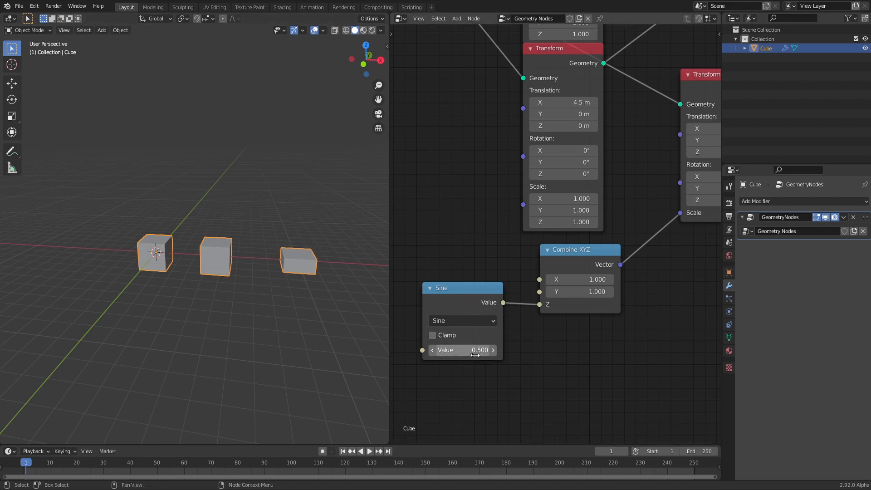
# Keyframe the Sine node's value at 0.5 on frame 1 and 15 on frame 100, and play the animation
pyautogui.press('i')
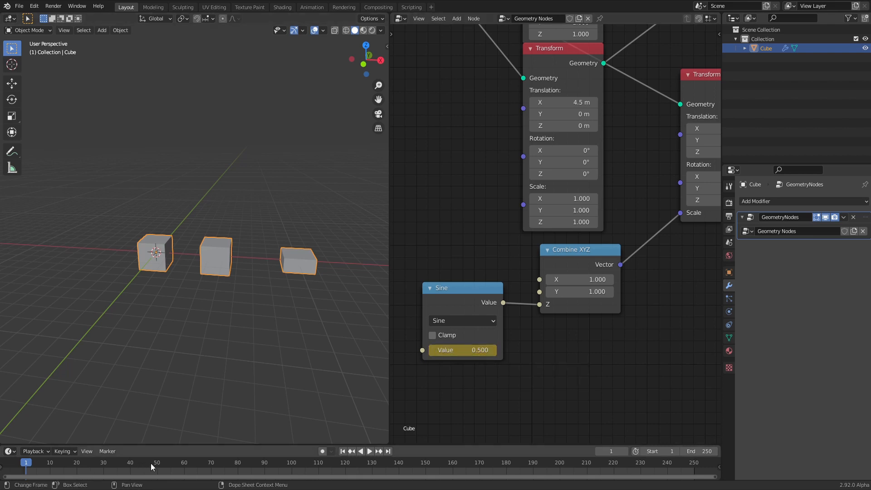
pyautogui.click(291, 464)
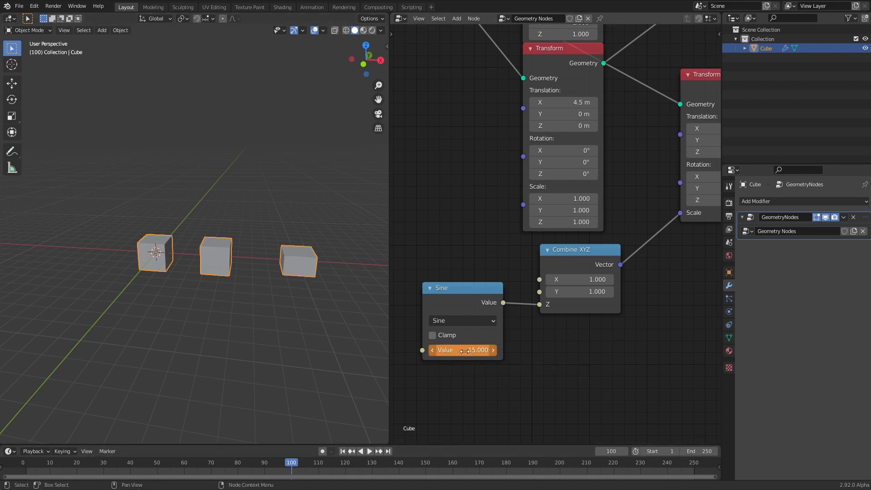
pyautogui.press('i')
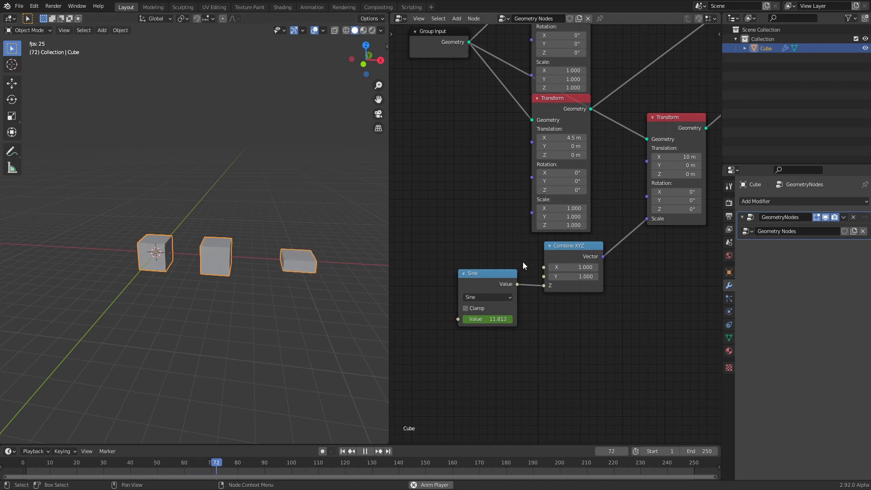
# Move the Sine and Combine XYZ nodes aside, link Combine XYZ also to the second Transform's Scale, and restart playback
pyautogui.moveTo(551, 228); pyautogui.dragTo(535, 281, button='middle')
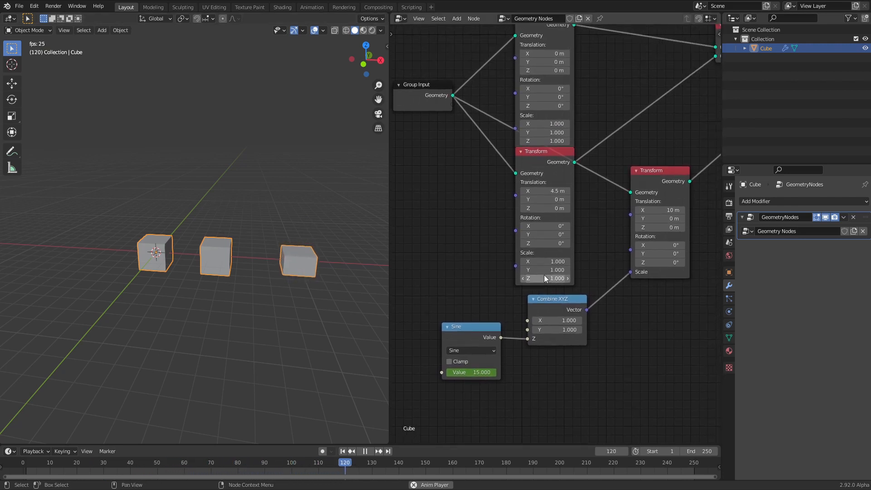
pyautogui.moveTo(468, 332); pyautogui.dragTo(388, 347)
pyautogui.moveTo(562, 306); pyautogui.dragTo(514, 330)
pyautogui.scroll(-2, 556, 238)
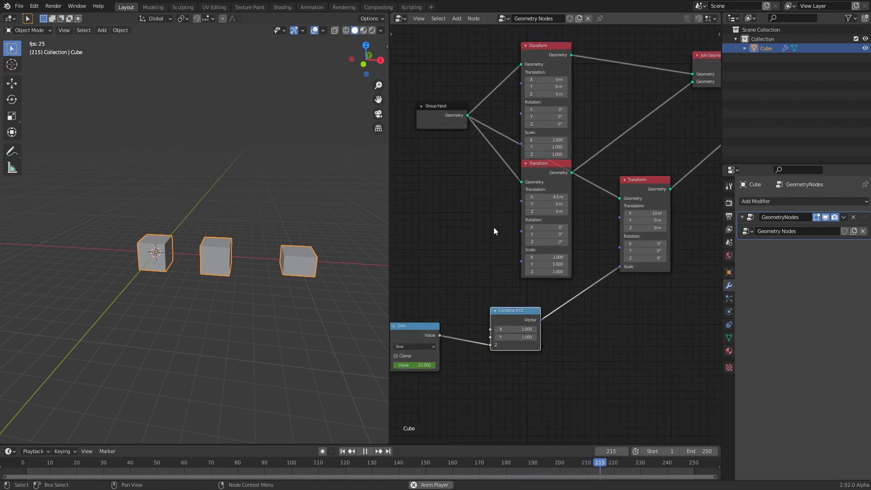
pyautogui.moveTo(537, 319); pyautogui.dragTo(521, 261)
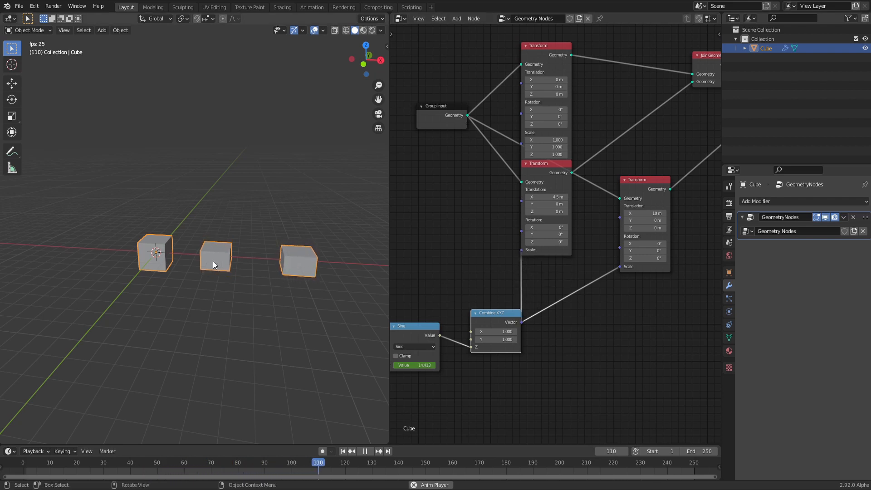
pyautogui.click(343, 451)
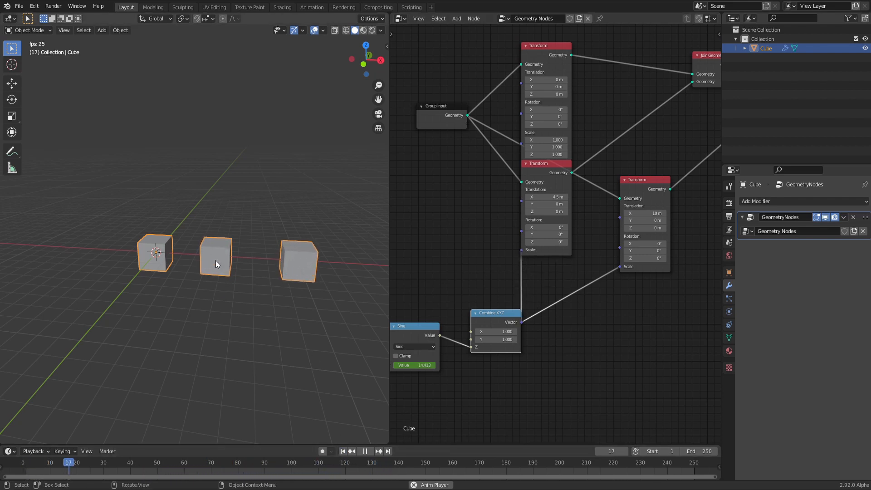
# Space the Combine XYZ and Sine nodes farther away from the Transform nodes
pyautogui.moveTo(506, 276); pyautogui.dragTo(549, 274, button='middle')
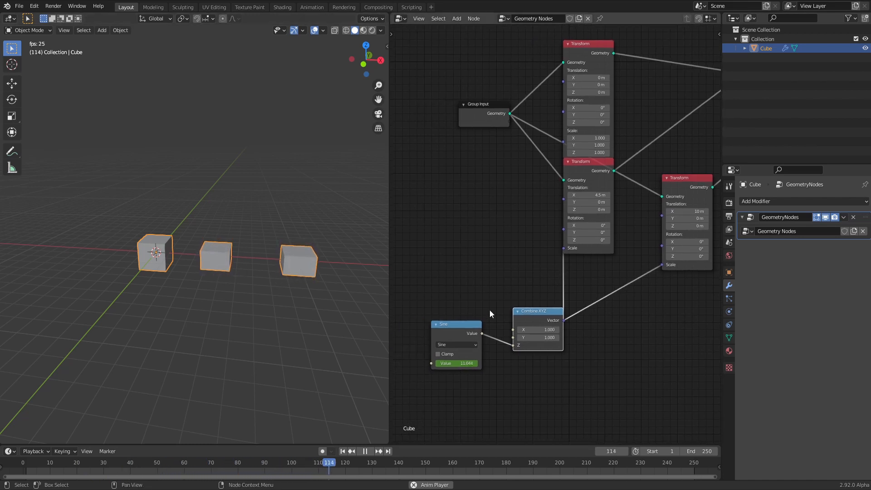
pyautogui.moveTo(526, 313)
pyautogui.mouseDown()
pyautogui.moveTo(511, 314)
pyautogui.moveTo(522, 314)
pyautogui.mouseUp()
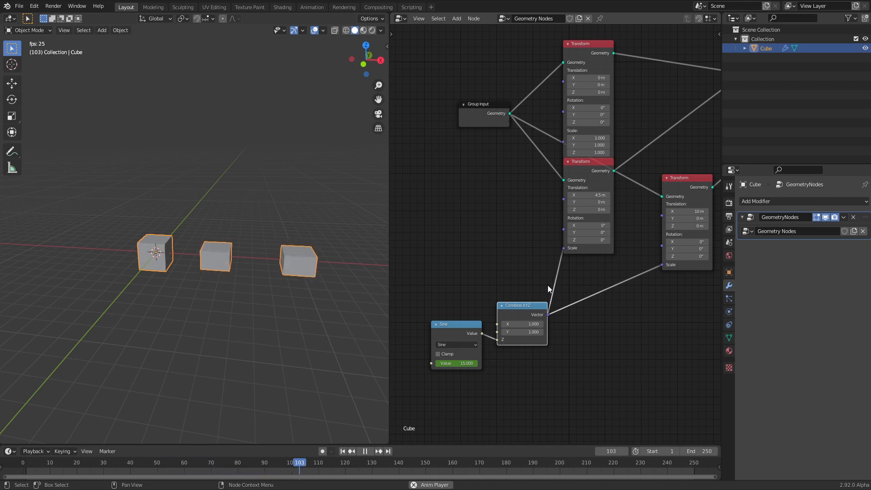
pyautogui.click(473, 344)
pyautogui.moveTo(457, 335); pyautogui.dragTo(439, 337)
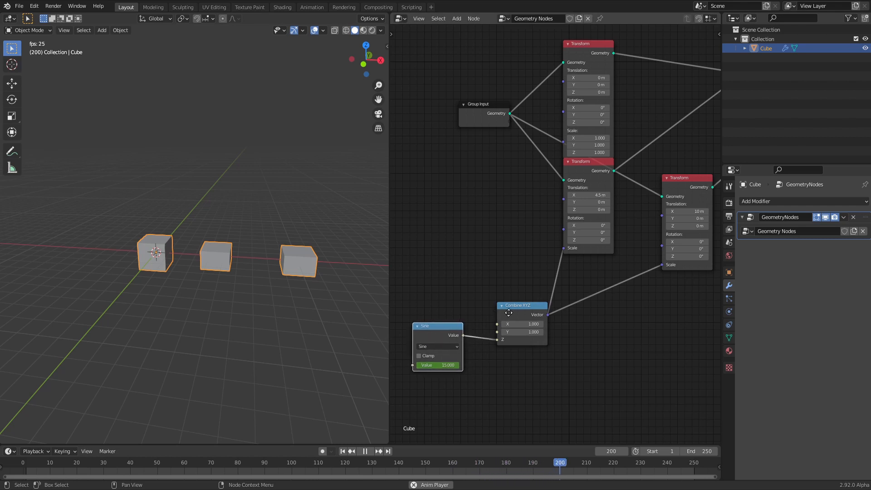
# Duplicate the Combine XYZ node, connect the copy to the second Transform's Scale, and feed its Z from the Sine node
pyautogui.moveTo(482, 329); pyautogui.dragTo(512, 322, button='middle')
pyautogui.moveTo(544, 307); pyautogui.dragTo(544, 304)
pyautogui.hotkey('shift', 'd')
pyautogui.click(542, 238)
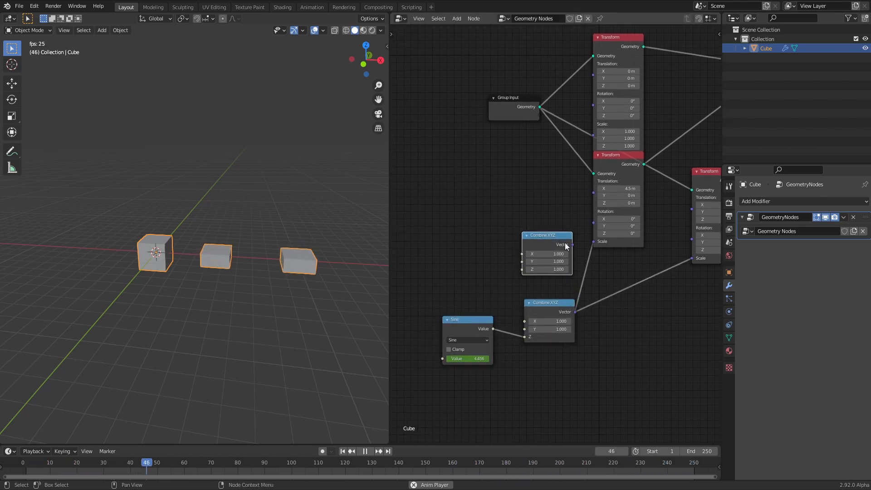
pyautogui.moveTo(573, 244); pyautogui.dragTo(593, 242)
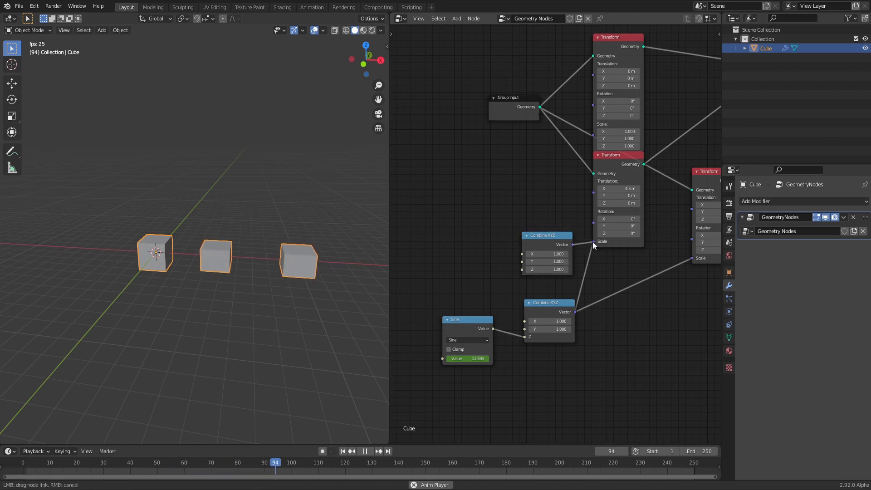
pyautogui.moveTo(493, 329); pyautogui.dragTo(524, 270)
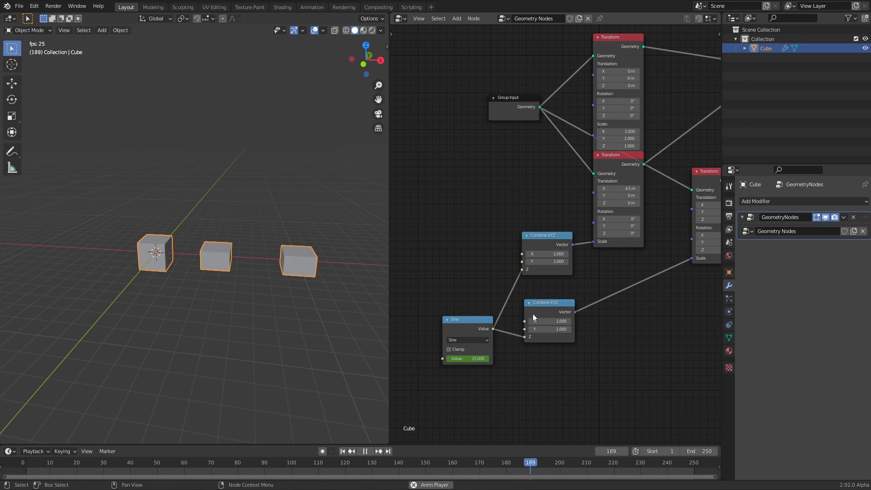
# Insert a Math node set to Add between the Sine node and the upper Combine XYZ node, and restart playback
pyautogui.scroll(2, 510, 302)
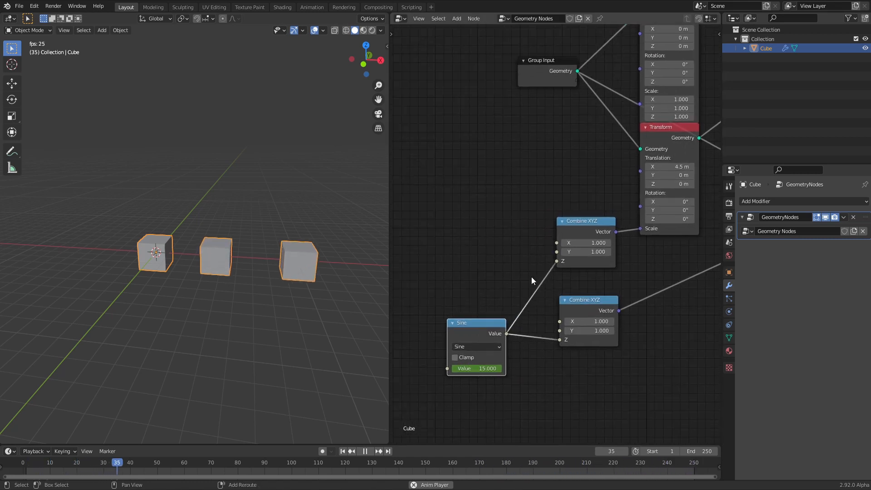
pyautogui.hotkey('shift', 'a')
pyautogui.click(567, 317)
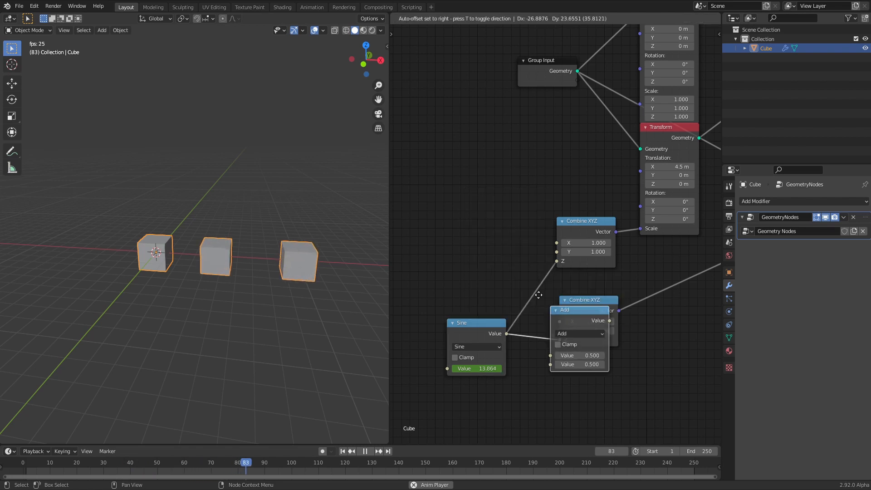
pyautogui.click(518, 255)
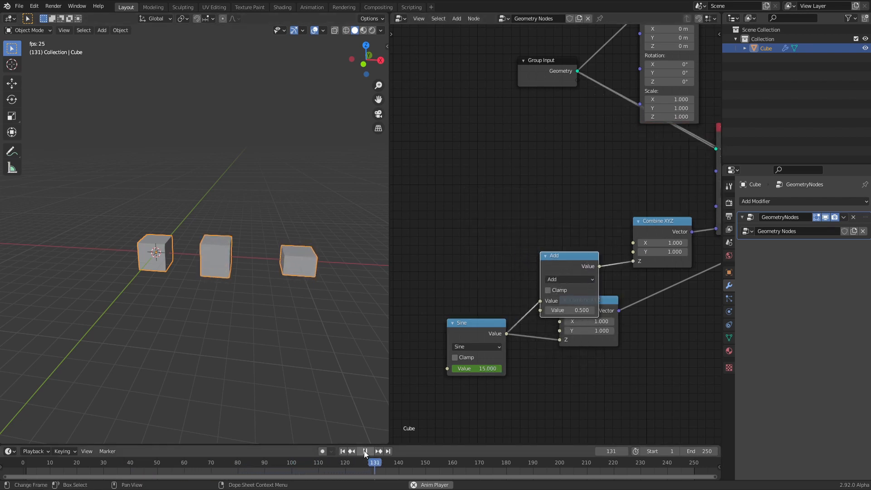
pyautogui.click(344, 451)
pyautogui.moveTo(501, 308); pyautogui.dragTo(470, 307, button='middle')
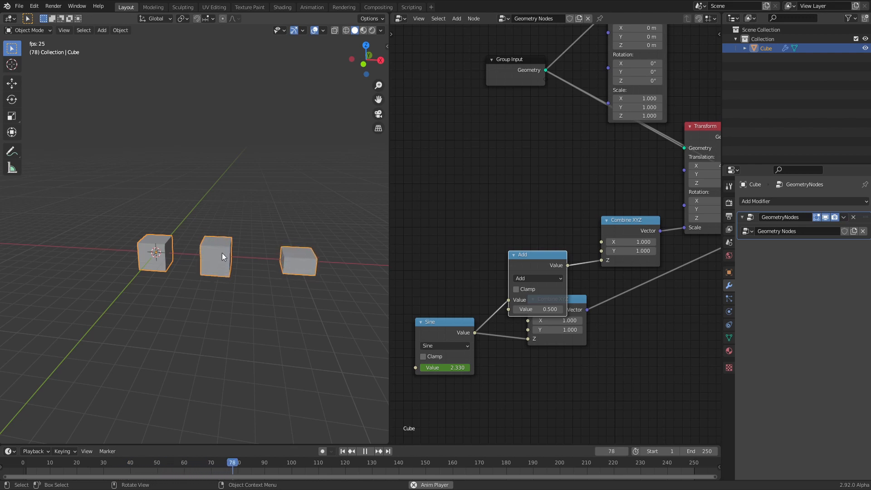
# Move the lower Combine XYZ node below the Add node, shift the third Transform node clear of the second, and restart playback
pyautogui.moveTo(578, 299); pyautogui.dragTo(570, 325)
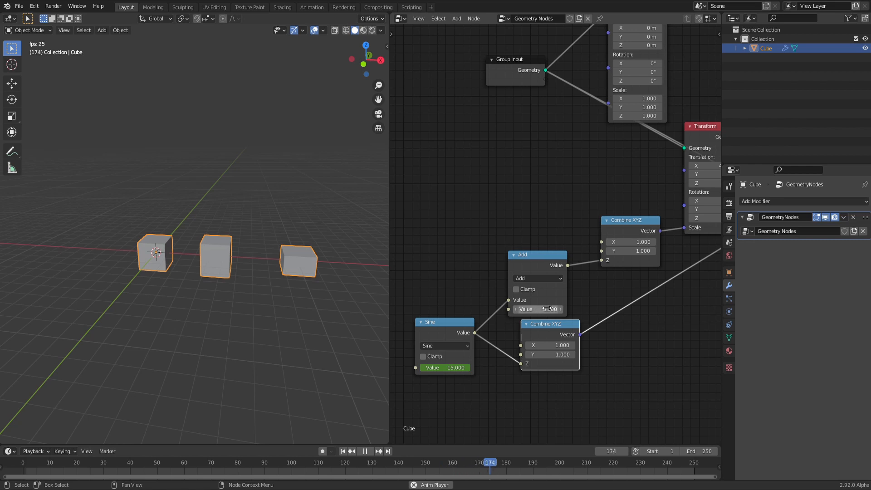
pyautogui.scroll(-2, 585, 312)
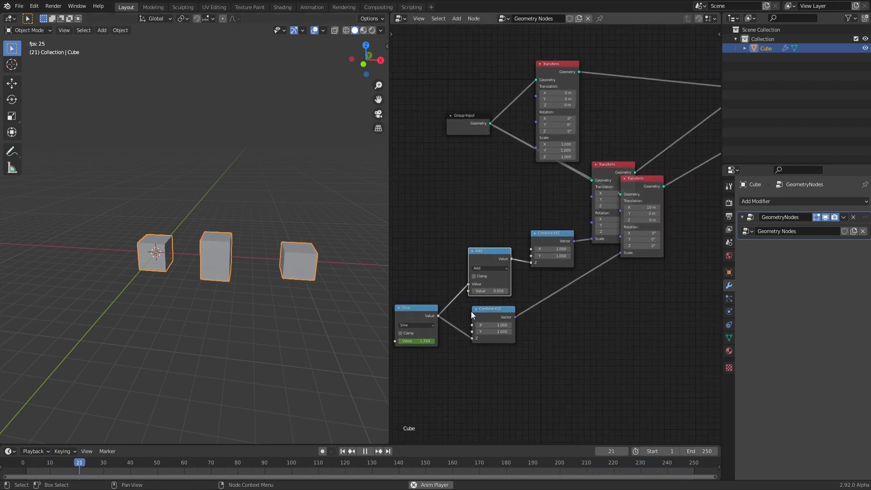
pyautogui.moveTo(638, 180); pyautogui.dragTo(658, 208)
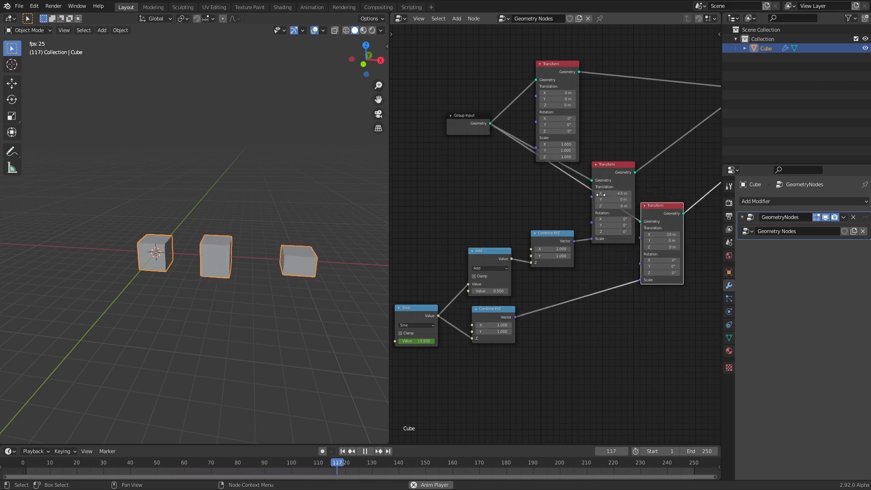
pyautogui.click(343, 451)
# Insert a Boolean node between the last Join Geometry node and the Group Output
pyautogui.scroll(-2, 617, 306)
pyautogui.moveTo(617, 306); pyautogui.dragTo(408, 371, button='middle')
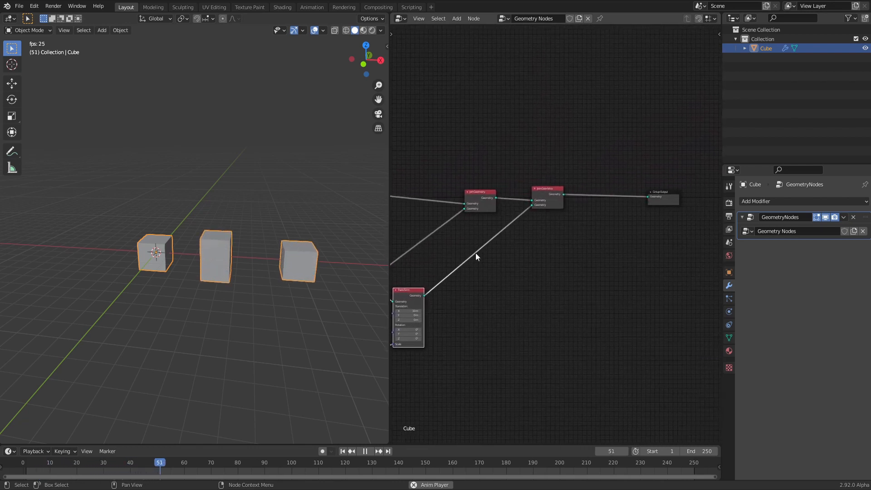
pyautogui.hotkey('shift', 'a')
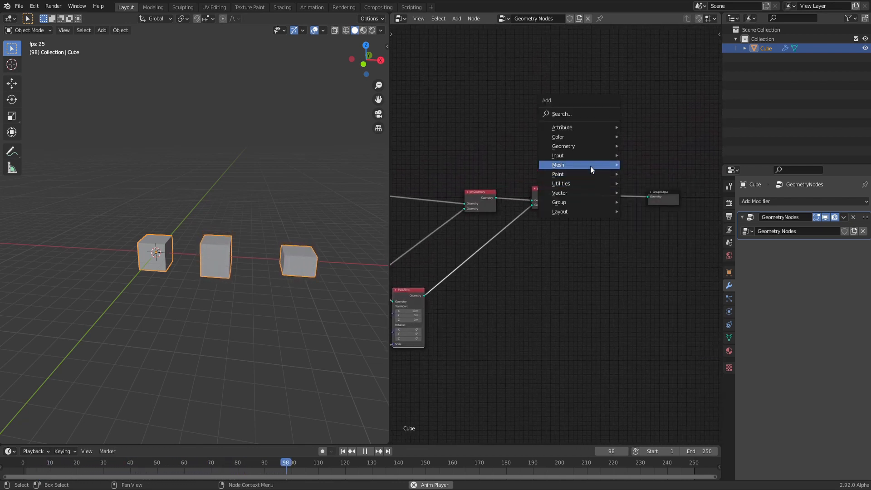
pyautogui.moveTo(585, 146)
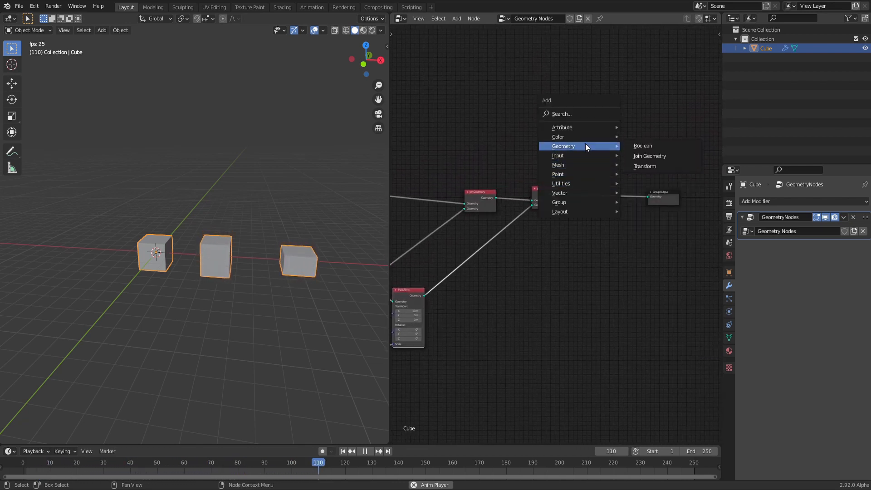
pyautogui.click(636, 147)
pyautogui.click(589, 183)
pyautogui.moveTo(523, 265); pyautogui.dragTo(552, 269, button='middle')
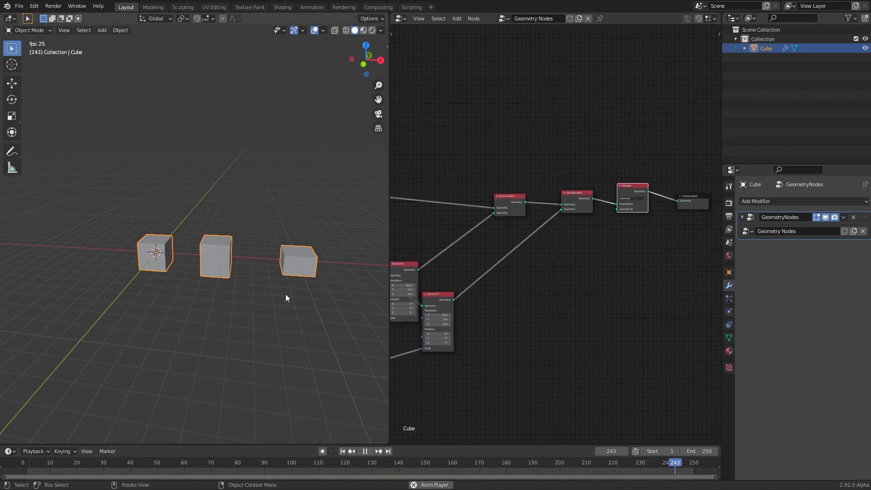
pyautogui.click(775, 201)
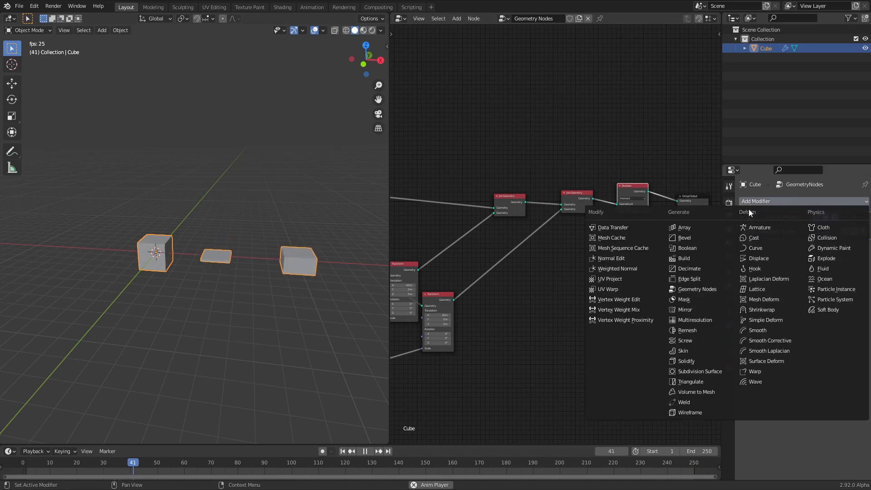
pyautogui.scroll(3, 649, 177)
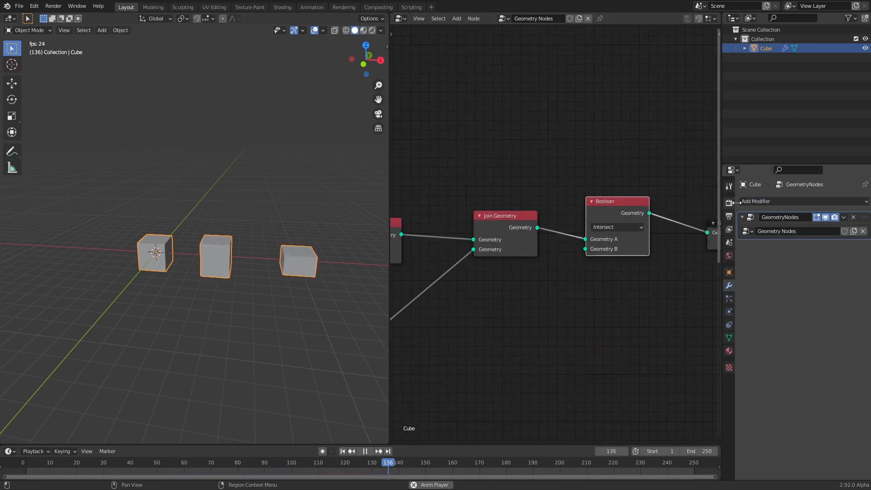
pyautogui.click(750, 201)
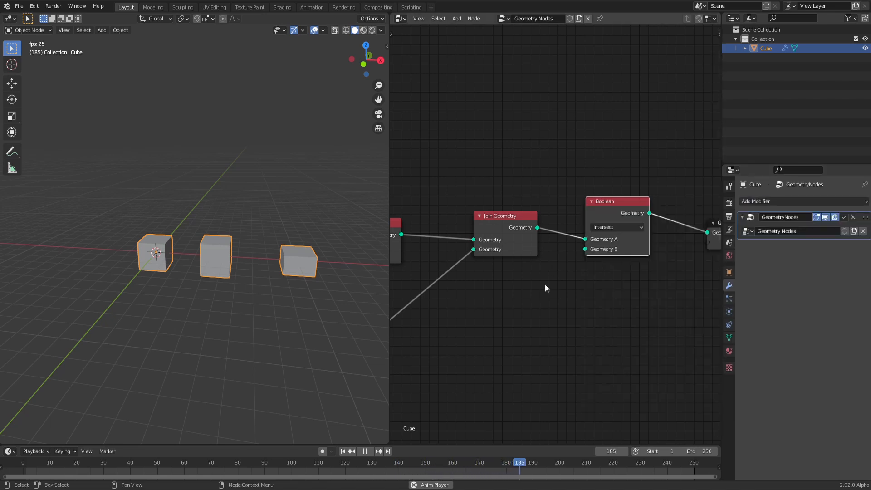
pyautogui.scroll(-12, 544, 279)
pyautogui.moveTo(529, 290)
pyautogui.mouseDown(button='middle')
pyautogui.moveTo(609, 266)
pyautogui.moveTo(536, 298)
pyautogui.mouseUp(button='middle')
pyautogui.scroll(6, 558, 272)
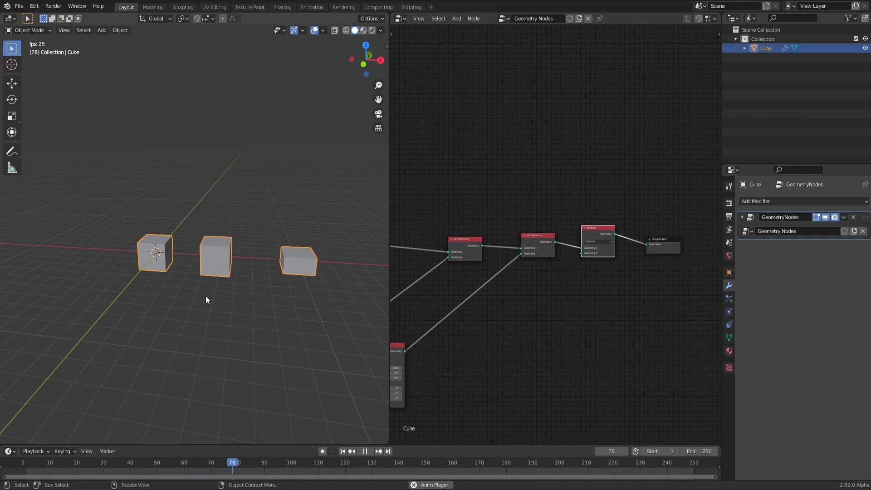
# Add an Ico Sphere to the scene, move it away from the cubes, and reselect the cube object
pyautogui.hotkey('shift', 'a')
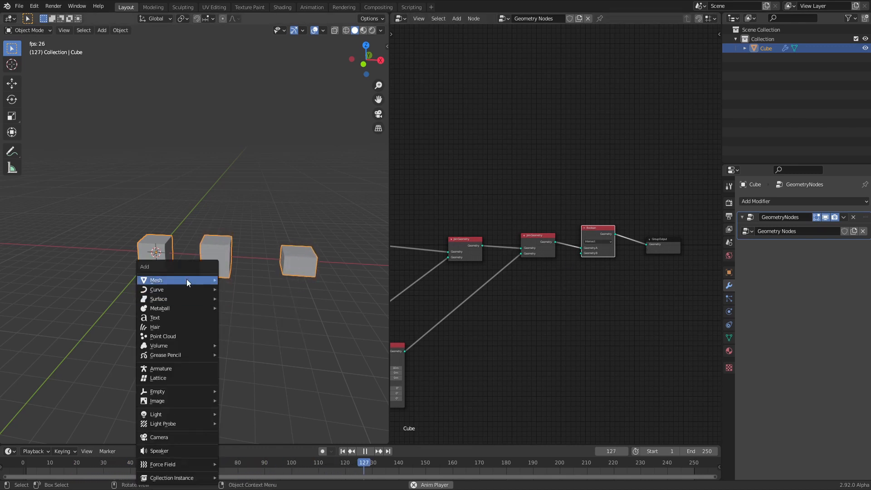
pyautogui.moveTo(185, 280)
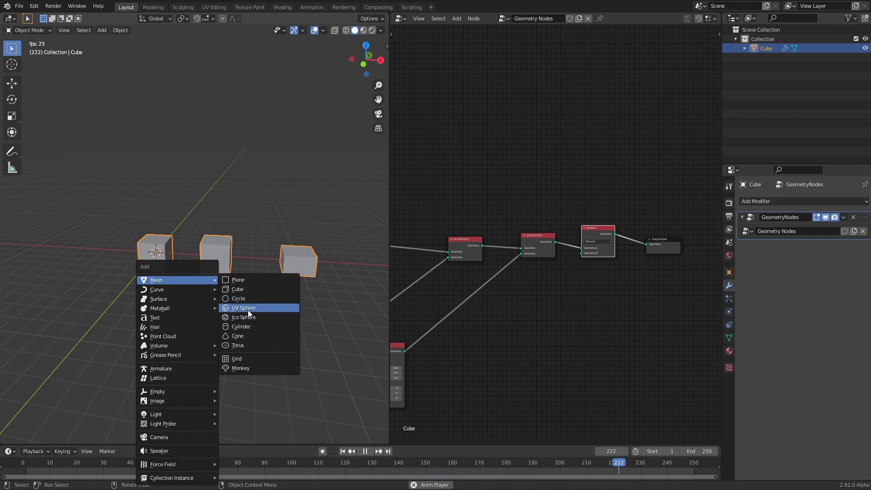
pyautogui.click(244, 319)
pyautogui.moveTo(171, 252); pyautogui.dragTo(192, 272, button='middle')
pyautogui.press('g')
pyautogui.click(114, 217)
pyautogui.click(170, 266)
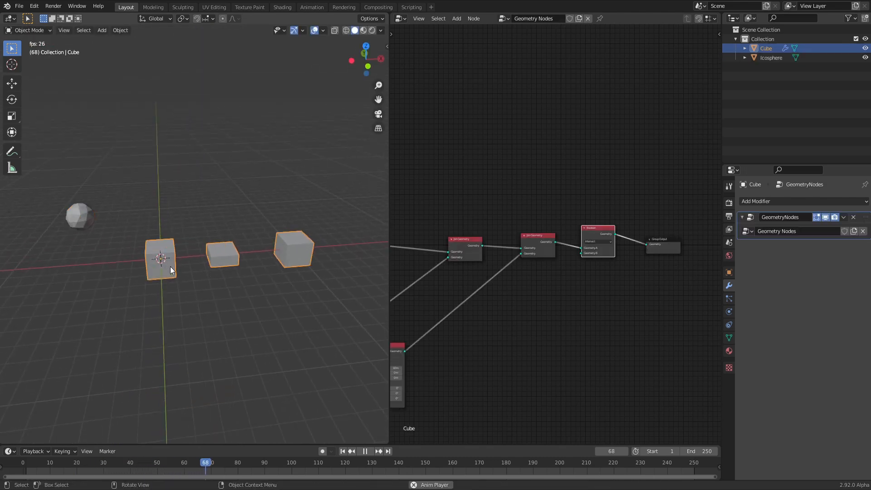
# Add an Object Info node below the last Join Geometry node and set its object to Icosphere
pyautogui.scroll(2, 574, 264)
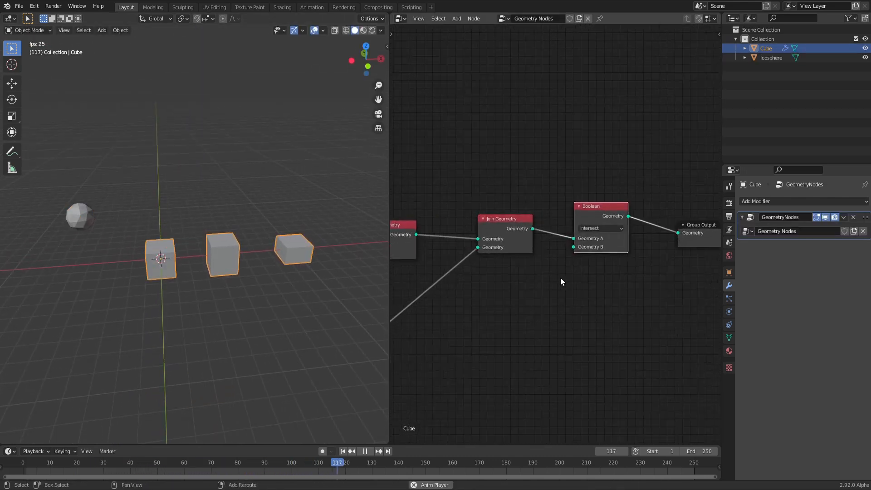
pyautogui.hotkey('shift', 'a')
pyautogui.moveTo(560, 278)
pyautogui.hotkey('shift', 'a')
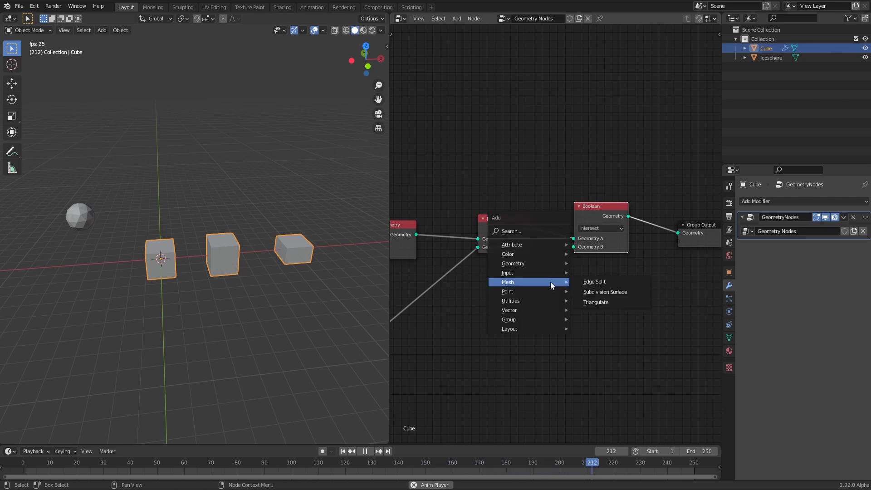
pyautogui.moveTo(535, 262)
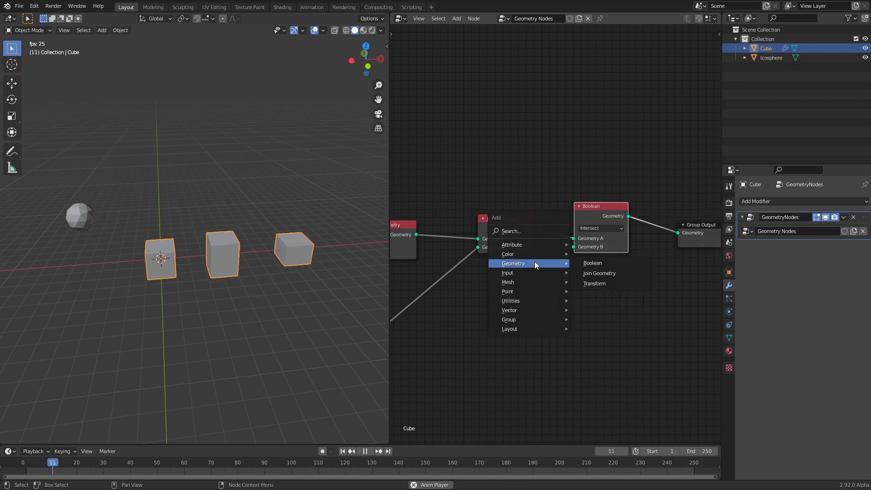
pyautogui.click(596, 273)
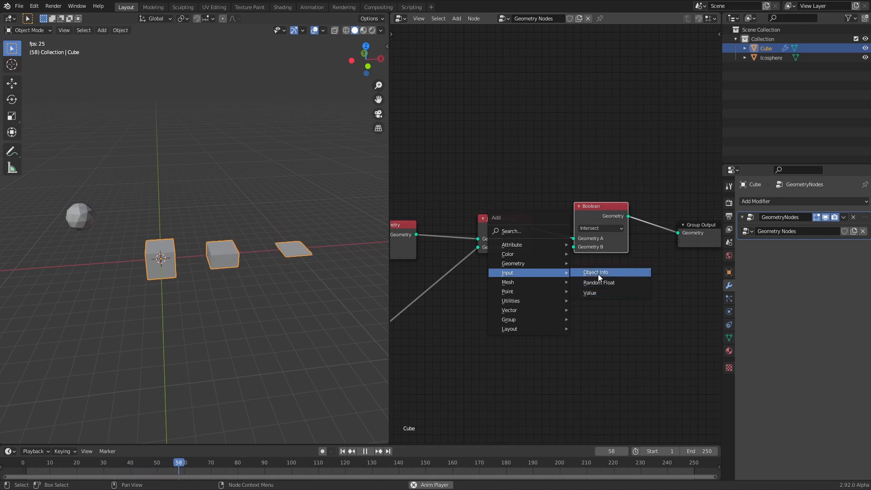
pyautogui.click(504, 309)
pyautogui.scroll(4, 527, 388)
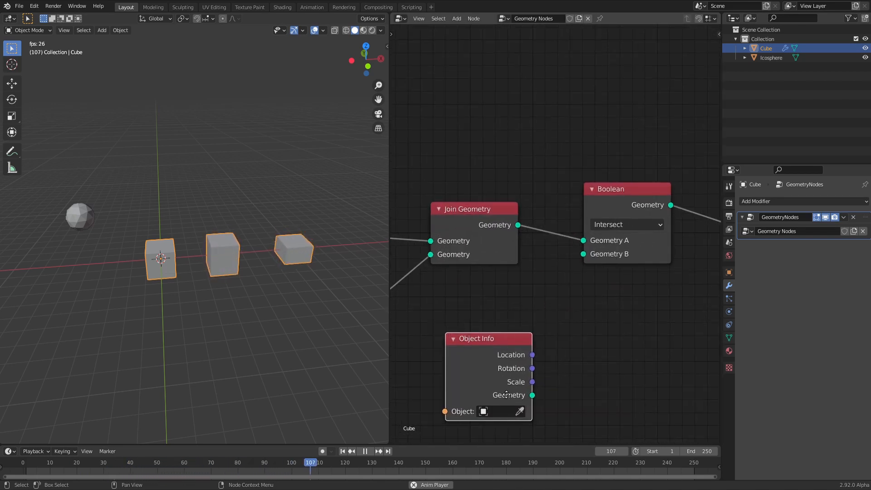
pyautogui.click(522, 313)
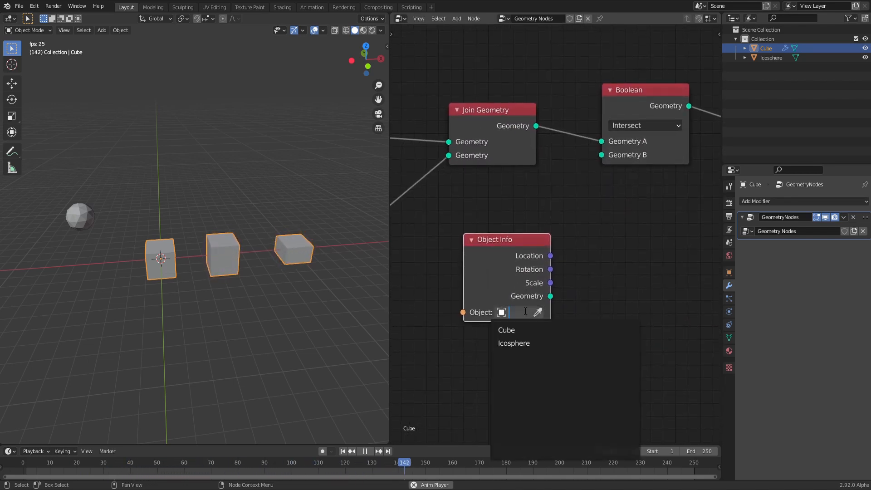
pyautogui.click(519, 344)
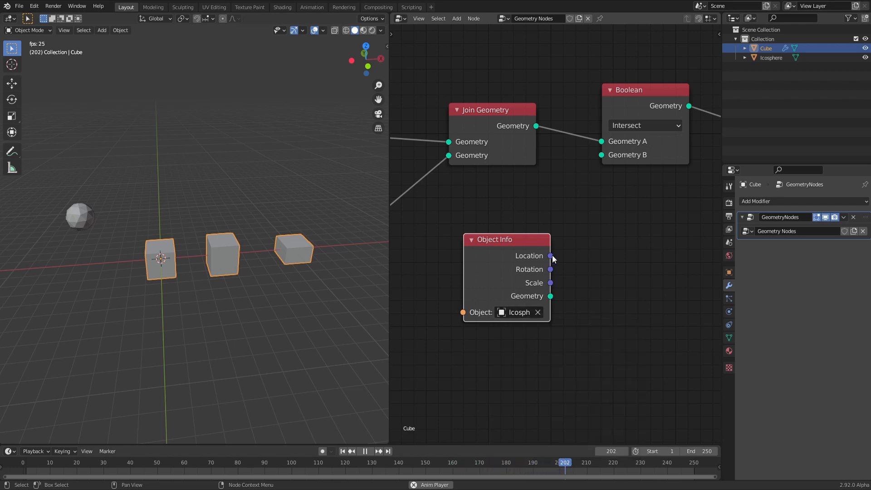
# Connect the Object Info node's Geometry output to the Boolean node's Geometry B and set the operation to Difference
pyautogui.moveTo(550, 270); pyautogui.dragTo(514, 319)
pyautogui.scroll(-3, 524, 324)
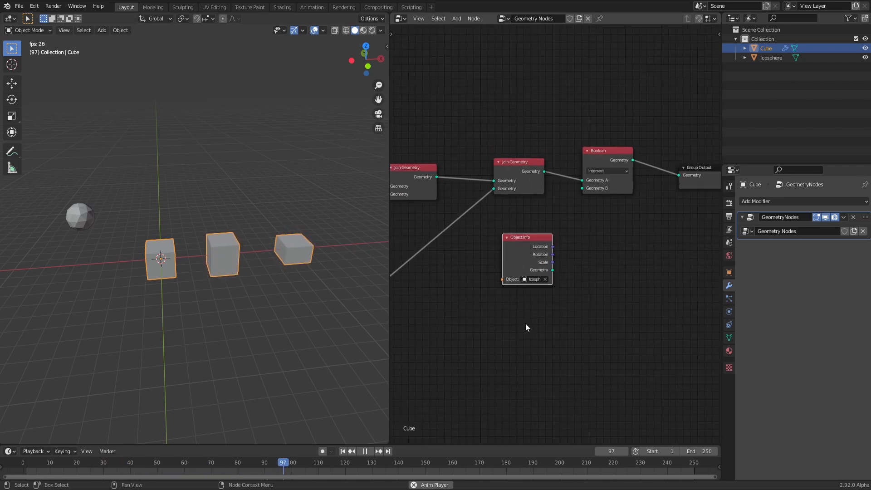
pyautogui.scroll(-1, 525, 323)
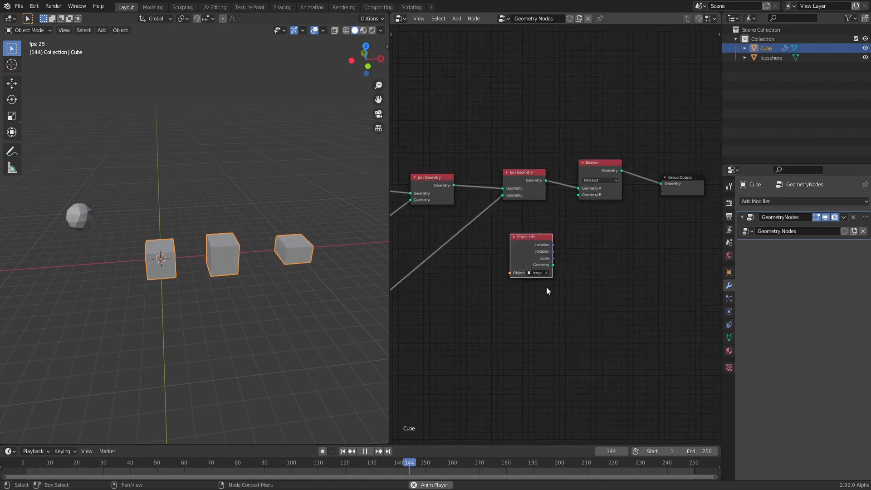
pyautogui.scroll(2, 552, 284)
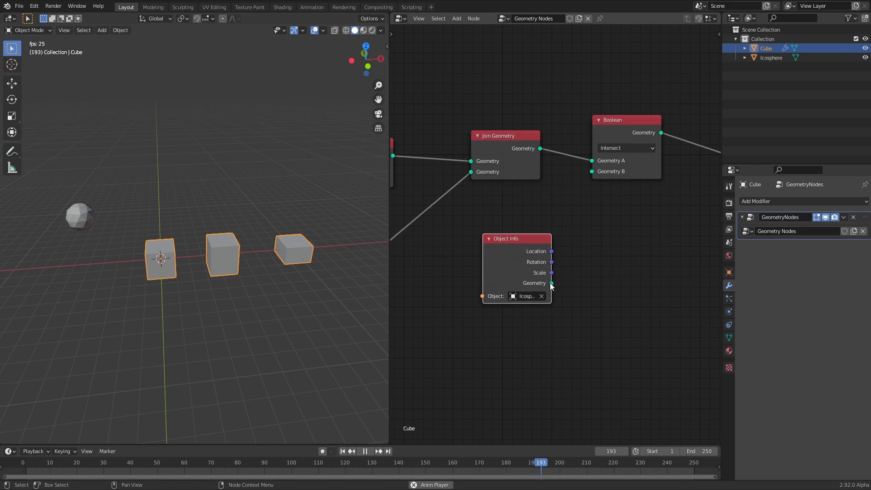
pyautogui.moveTo(552, 283); pyautogui.dragTo(611, 214)
pyautogui.moveTo(595, 173); pyautogui.dragTo(595, 172)
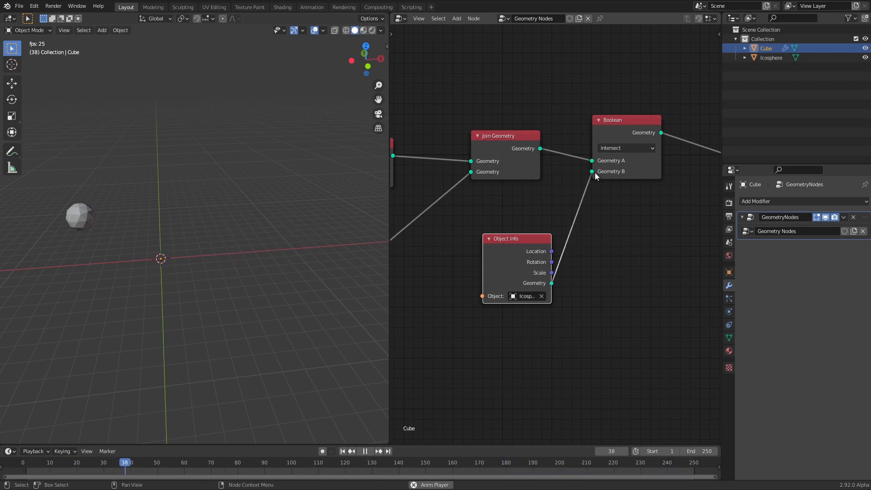
pyautogui.click(628, 148)
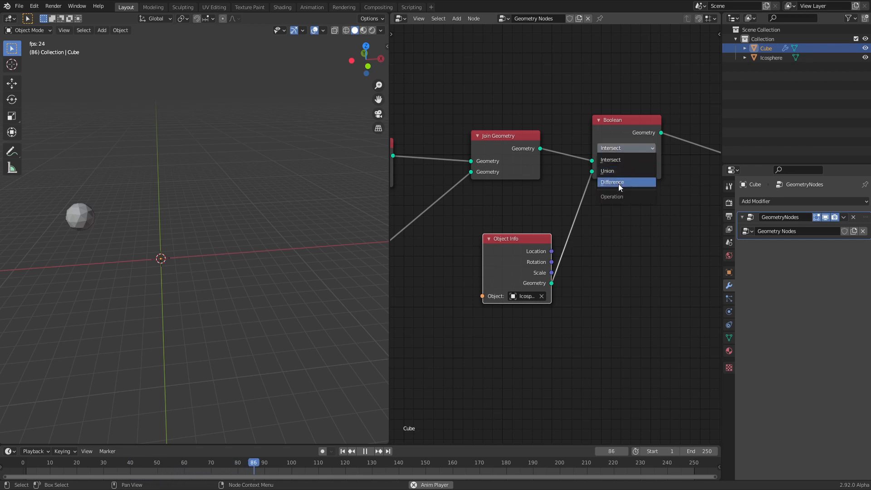
pyautogui.click(619, 183)
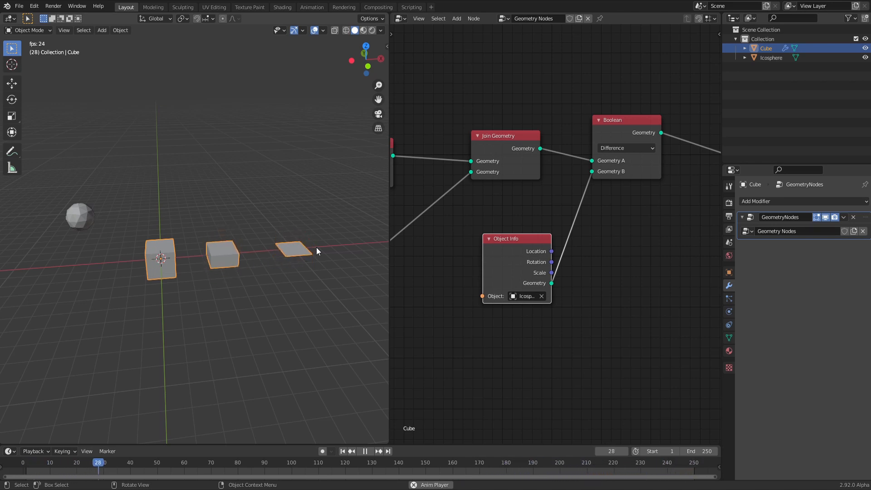
# Move the icosphere right beside the first cube and reselect the cube object
pyautogui.click(78, 215)
pyautogui.moveTo(71, 213); pyautogui.dragTo(111, 225, button='middle')
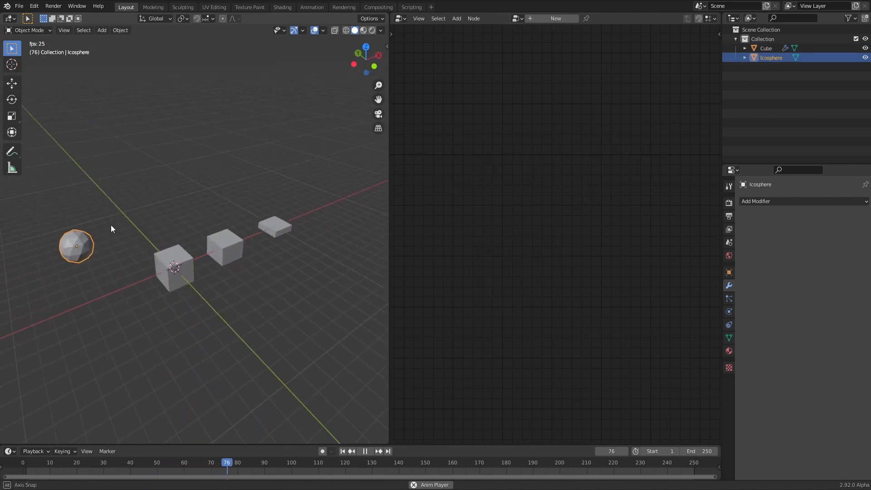
pyautogui.press('g')
pyautogui.click(213, 247)
pyautogui.moveTo(213, 248); pyautogui.dragTo(182, 239, button='middle')
pyautogui.press('g')
pyautogui.click(164, 232)
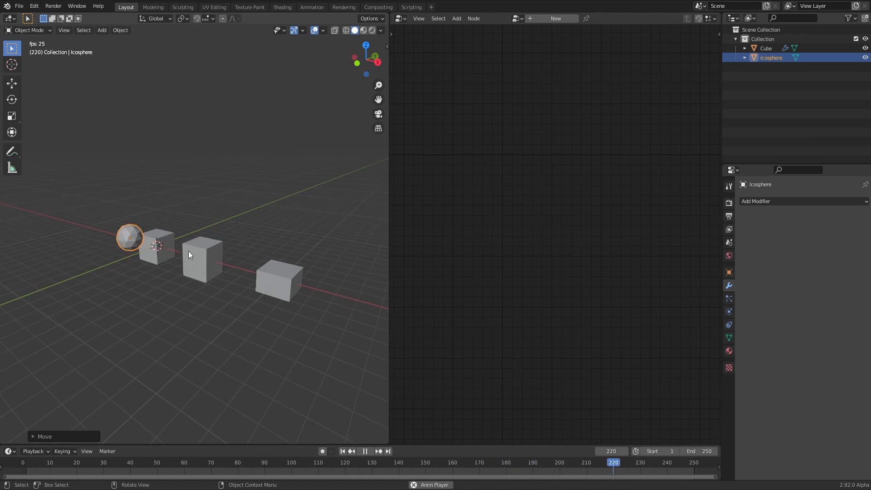
pyautogui.click(152, 238)
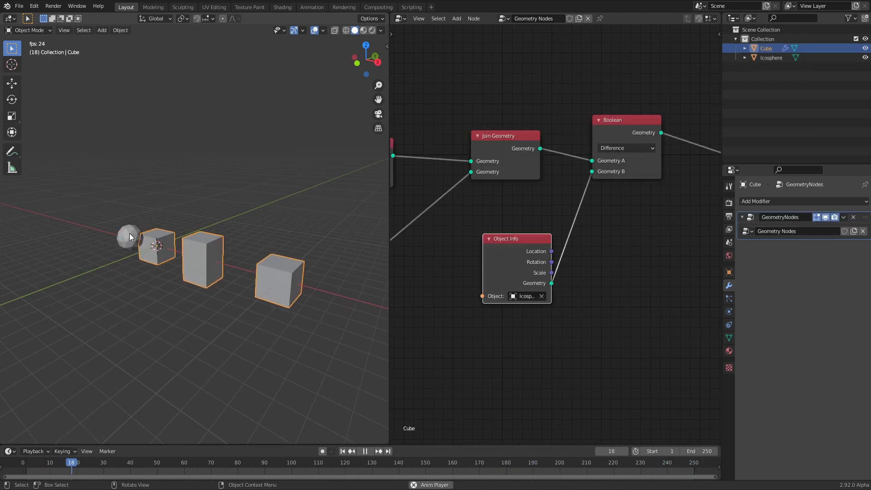
# Shift the Object Info node aside and insert a Transform node between it and the Boolean node
pyautogui.moveTo(516, 250); pyautogui.dragTo(488, 253)
pyautogui.hotkey('shift', 'a')
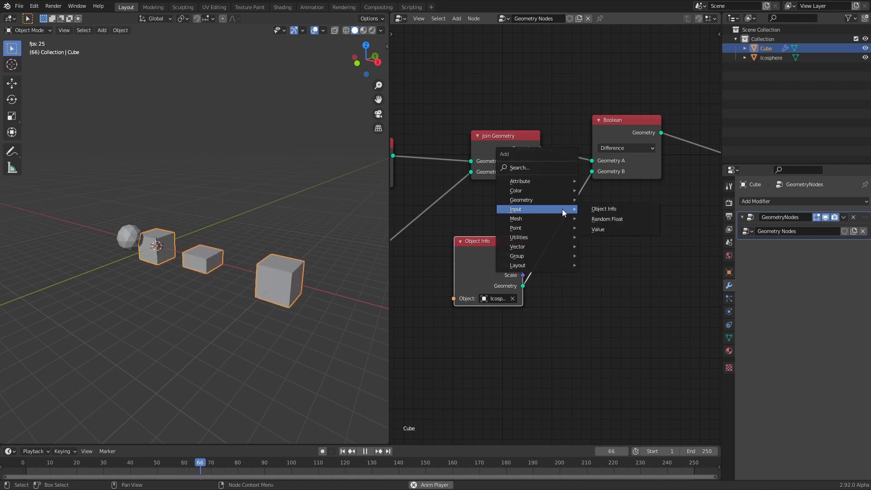
pyautogui.moveTo(533, 199)
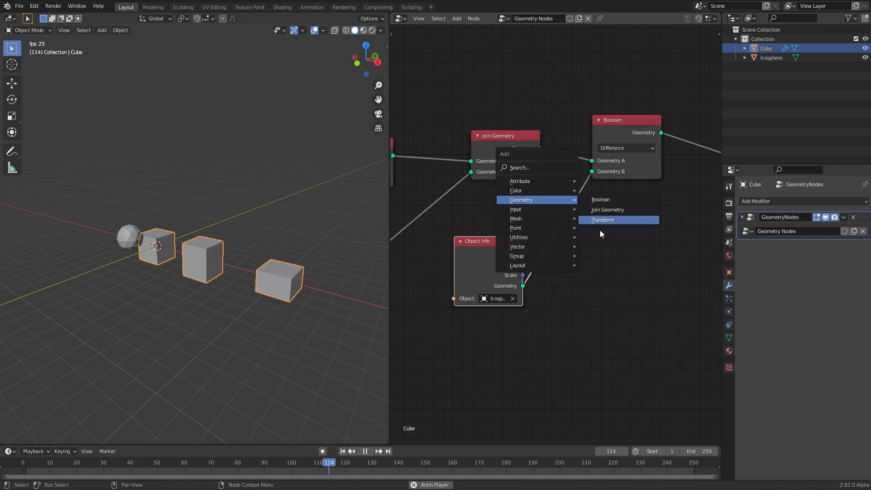
pyautogui.click(594, 220)
pyautogui.click(555, 204)
# Set the X translation of the Transform node fed by Object Info to about 1.7 m, shifting the boolean cut in the cube
pyautogui.moveTo(572, 238); pyautogui.dragTo(537, 234, button='middle')
pyautogui.moveTo(551, 246); pyautogui.dragTo(573, 247)
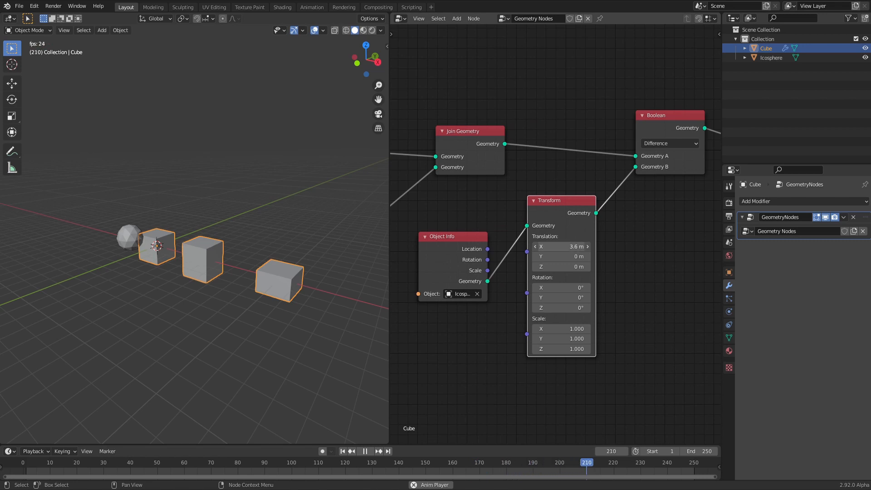
pyautogui.scroll(5, 149, 256)
pyautogui.keyDown('shift'); pyautogui.moveTo(114, 263); pyautogui.dragTo(188, 258, button='middle'); pyautogui.keyUp('shift')
pyautogui.scroll(1, 172, 255)
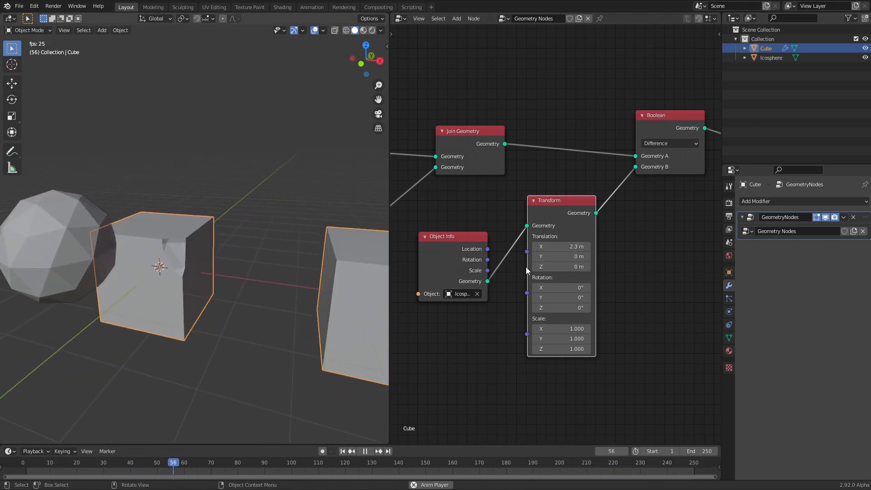
pyautogui.moveTo(561, 247); pyautogui.dragTo(543, 247)
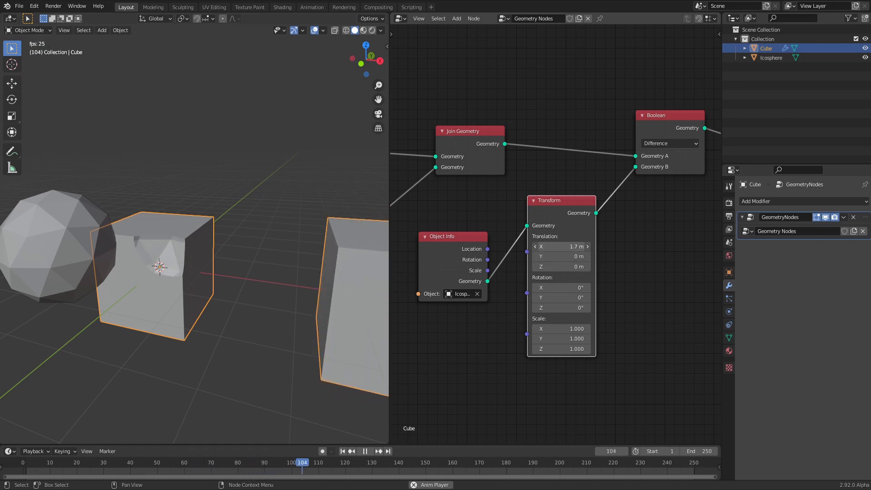
# Select the icosphere and move it so that it is partly embedded in the first cube
pyautogui.click(99, 228)
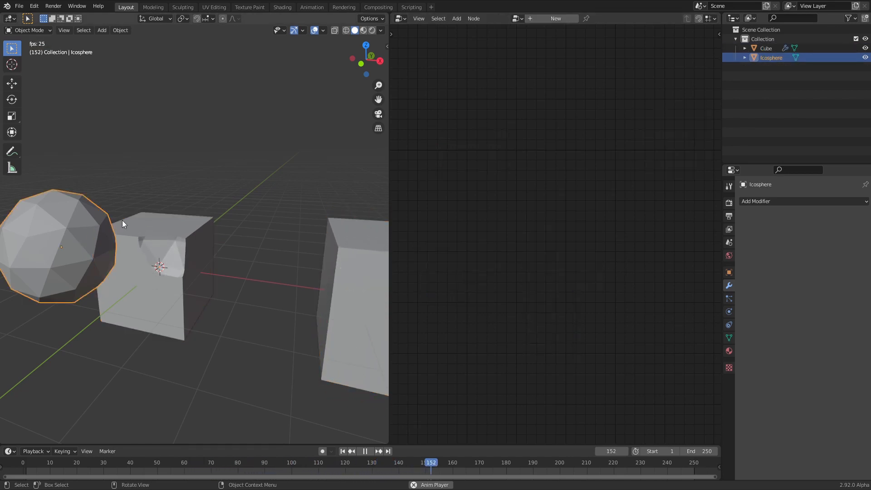
pyautogui.moveTo(120, 223); pyautogui.dragTo(106, 231, button='middle')
pyautogui.press('g')
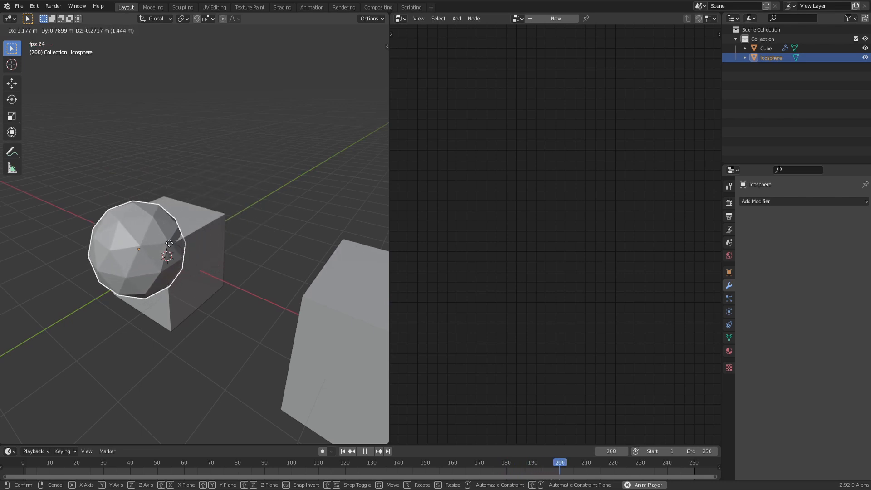
pyautogui.click(112, 209)
pyautogui.moveTo(110, 206); pyautogui.dragTo(238, 306, button='middle')
pyautogui.press('g')
pyautogui.click(173, 330)
pyautogui.moveTo(173, 330); pyautogui.dragTo(261, 221, button='middle')
pyautogui.press('g')
pyautogui.click(174, 253)
pyautogui.moveTo(173, 253); pyautogui.dragTo(202, 253, button='middle')
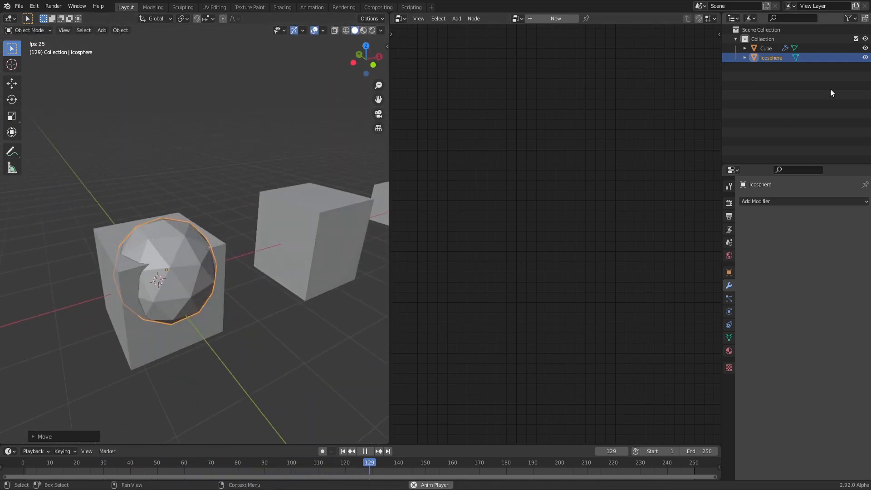
# Hide the icosphere, reselect the cube object, and slide the boolean cut along the cubes with the icosphere Transform node's X translation
pyautogui.click(865, 58)
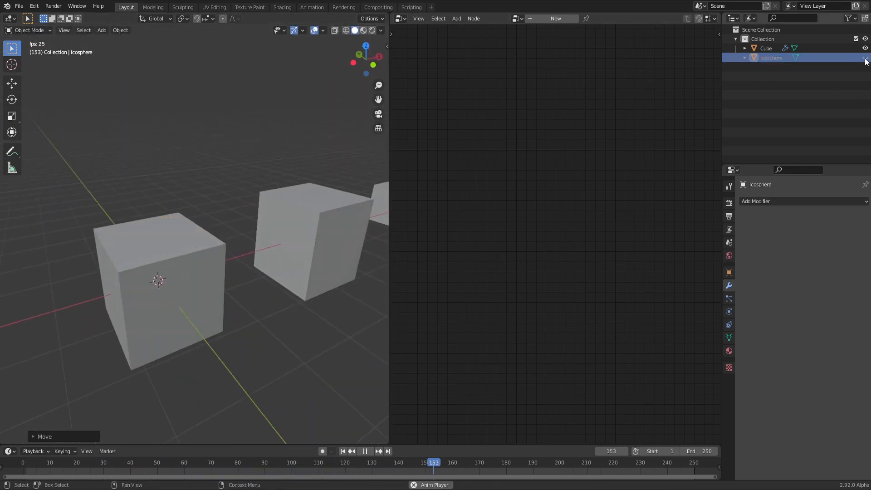
pyautogui.click(193, 236)
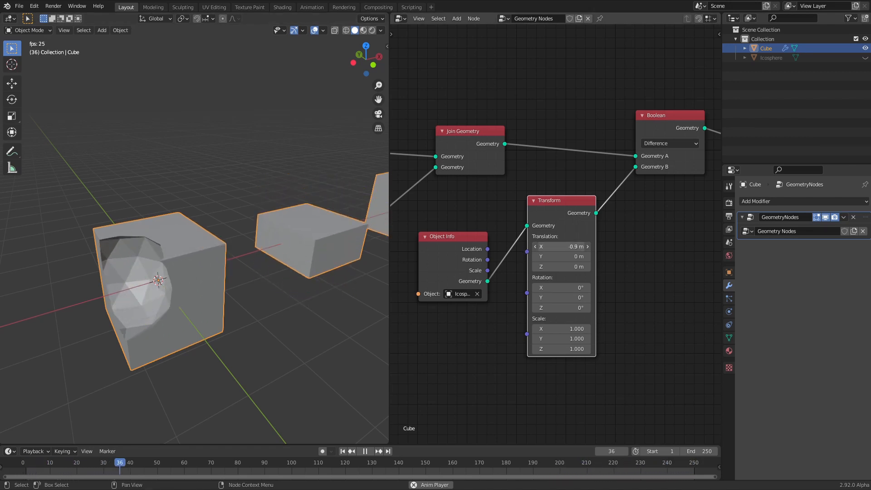
pyautogui.scroll(-5, 246, 260)
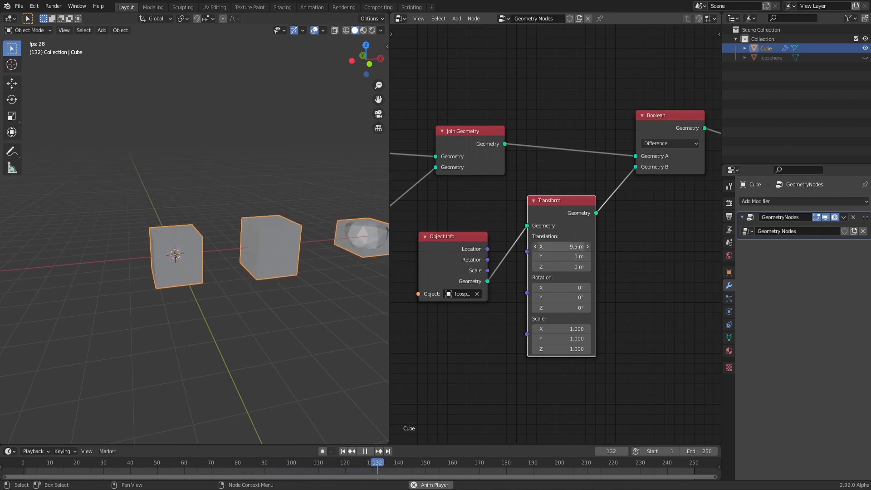
pyautogui.moveTo(290, 247)
pyautogui.mouseDown(button='middle')
pyautogui.moveTo(268, 246)
pyautogui.moveTo(279, 250)
pyautogui.mouseUp(button='middle')
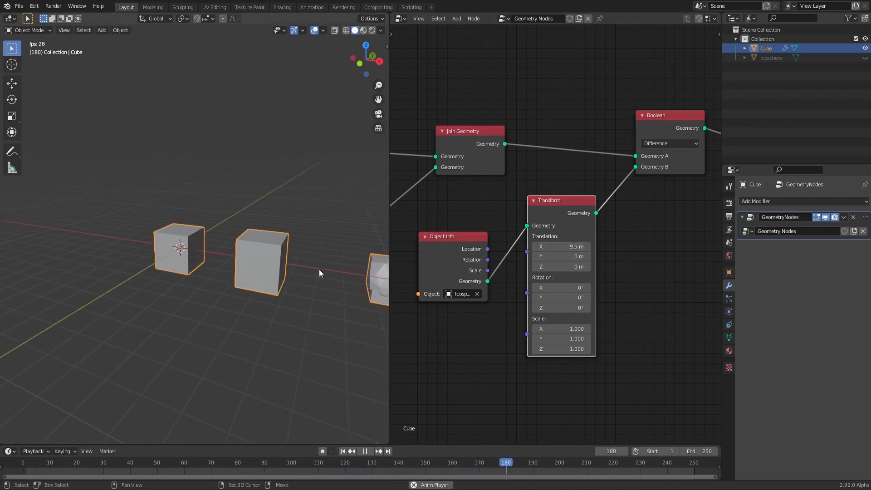
pyautogui.keyDown('shift'); pyautogui.moveTo(331, 271); pyautogui.dragTo(298, 267, button='middle'); pyautogui.keyUp('shift')
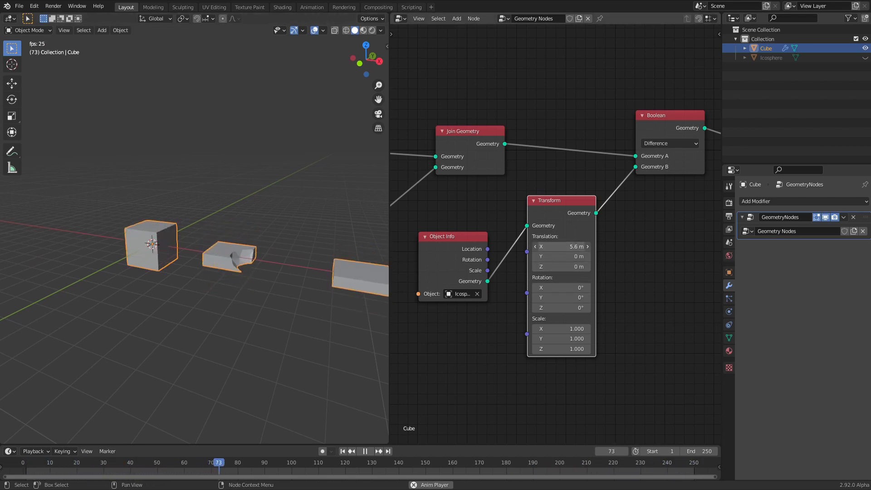
# Shift the Boolean, Object Info and icosphere Transform nodes aside and insert a duplicate Join Geometry node before the Boolean node
pyautogui.scroll(-4, 596, 217)
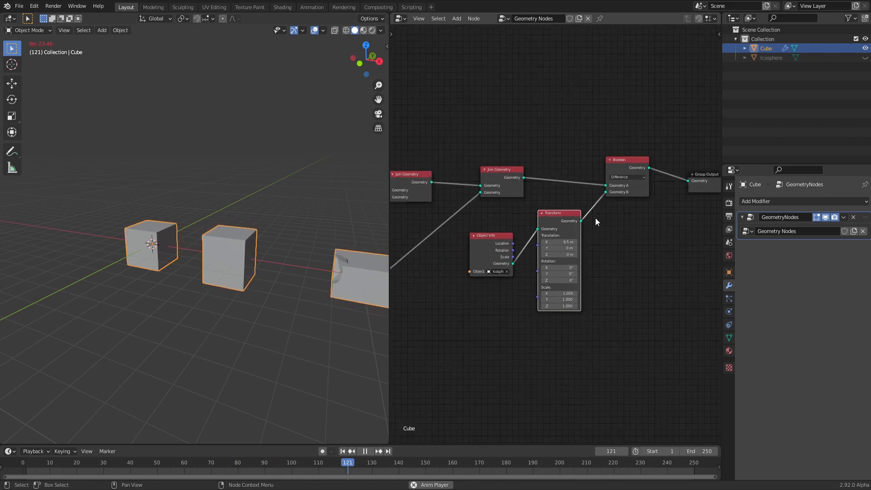
pyautogui.moveTo(510, 221); pyautogui.dragTo(639, 320)
pyautogui.keyDown('shift'); pyautogui.click(612, 182); pyautogui.keyUp('shift')
pyautogui.moveTo(613, 182); pyautogui.dragTo(637, 196)
pyautogui.moveTo(508, 189); pyautogui.dragTo(491, 188)
pyautogui.hotkey('shift', 'd')
pyautogui.click(551, 191)
# Duplicate the third cube's Transform node, link its output to the new Join Geometry node, and feed it the original input geometry
pyautogui.scroll(-6, 514, 222)
pyautogui.moveTo(510, 232); pyautogui.dragTo(595, 216, button='middle')
pyautogui.scroll(6, 493, 217)
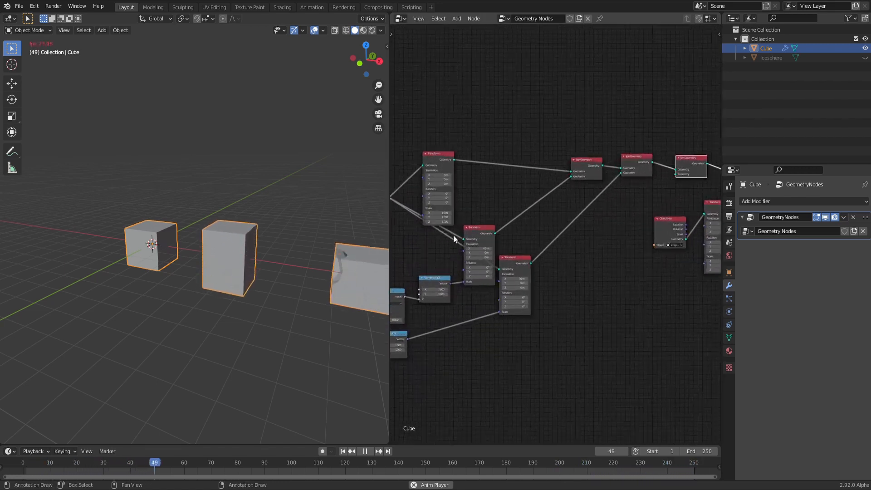
pyautogui.click(515, 268)
pyautogui.hotkey('shift', 'd')
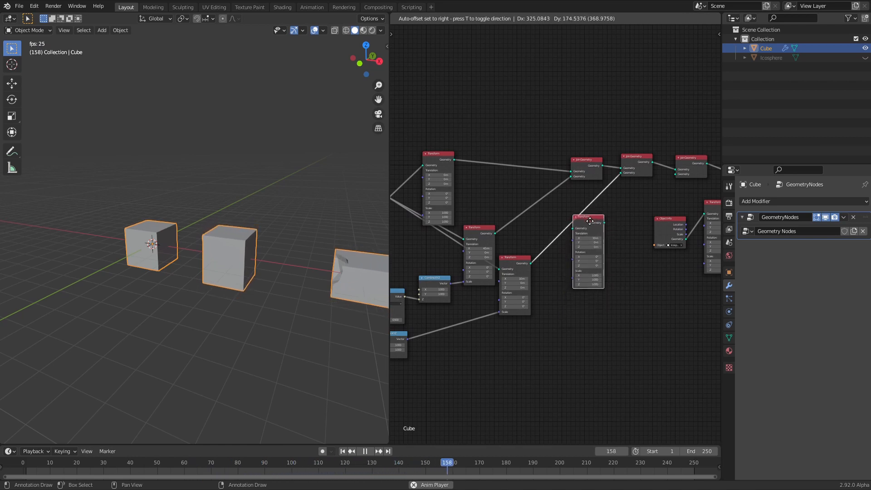
pyautogui.click(608, 230)
pyautogui.moveTo(621, 231); pyautogui.dragTo(675, 175)
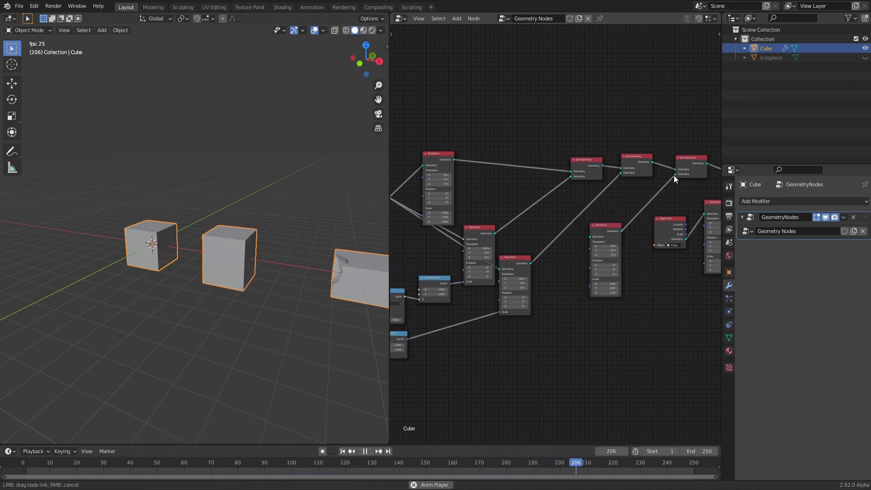
pyautogui.moveTo(533, 222); pyautogui.dragTo(575, 217, button='middle')
pyautogui.moveTo(431, 192); pyautogui.dragTo(633, 231)
# Set the X translation of the fourth cube's Transform node to about 13.7 m and the icosphere's Transform node to about 12.5 m
pyautogui.moveTo(637, 234); pyautogui.dragTo(544, 235, button='middle')
pyautogui.scroll(3, 555, 238)
pyautogui.moveTo(554, 246); pyautogui.dragTo(586, 245)
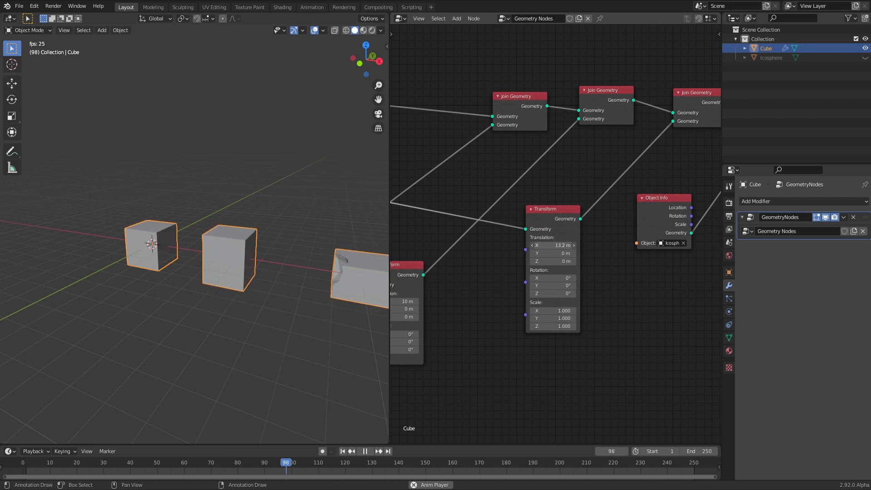
pyautogui.scroll(-3, 354, 247)
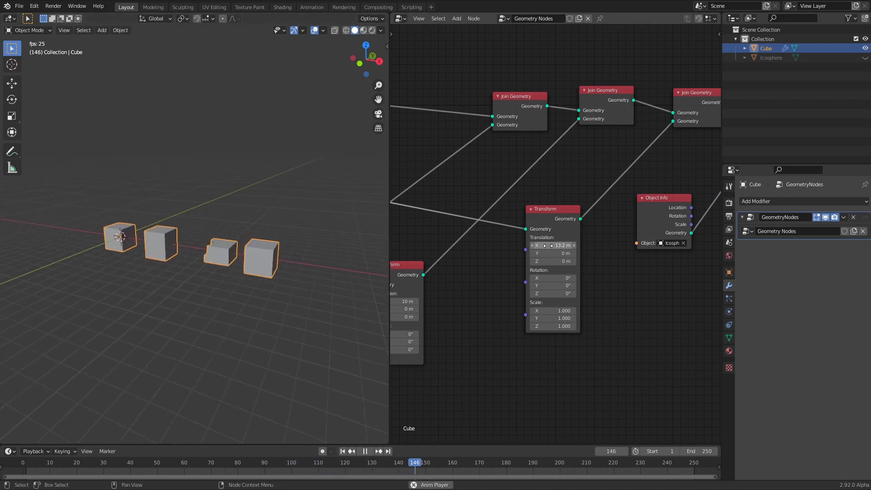
pyautogui.moveTo(620, 223); pyautogui.dragTo(442, 272, button='middle')
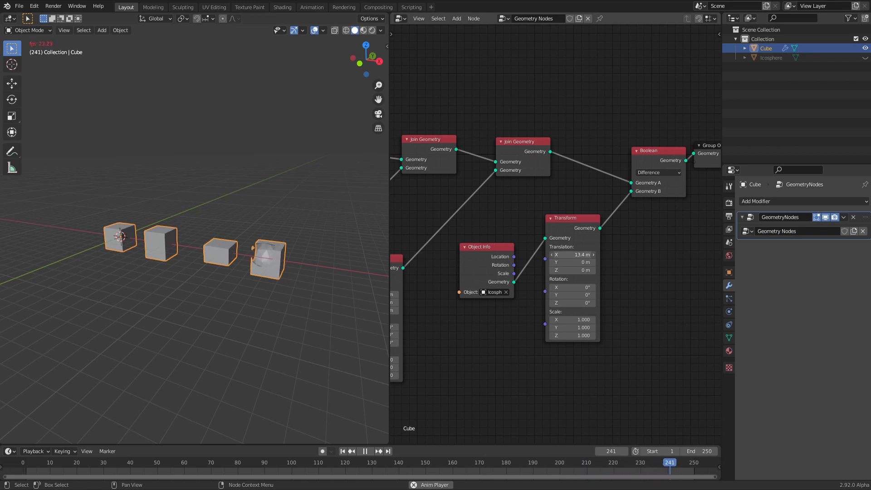
pyautogui.moveTo(486, 265); pyautogui.dragTo(560, 242, button='middle')
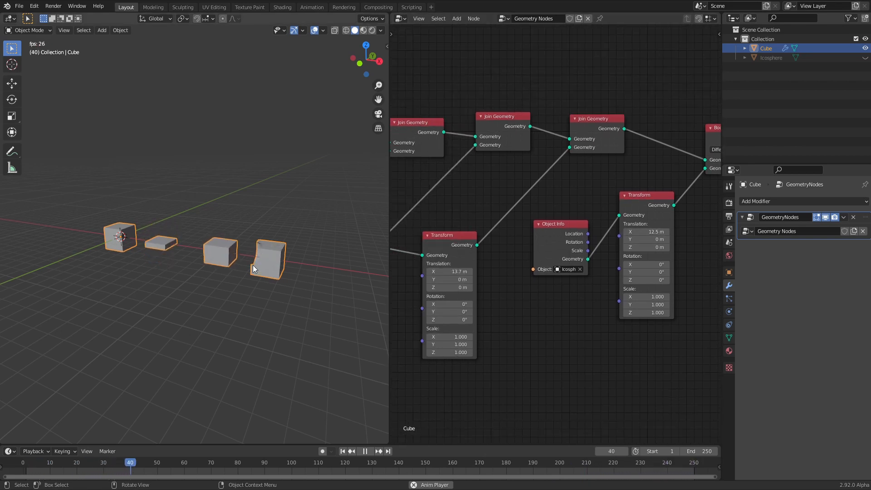
# Examine the cut in the fourth cube and the chain of Transform and Join Geometry nodes leading to the Boolean node
pyautogui.scroll(-3, 628, 257)
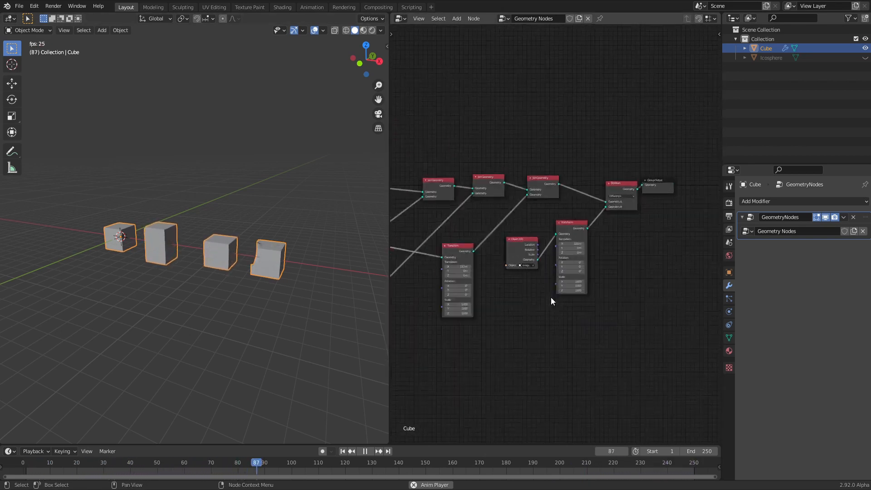
pyautogui.scroll(1, 550, 298)
pyautogui.moveTo(247, 235); pyautogui.dragTo(302, 238, button='middle')
pyautogui.scroll(-2, 574, 343)
pyautogui.scroll(3, 562, 342)
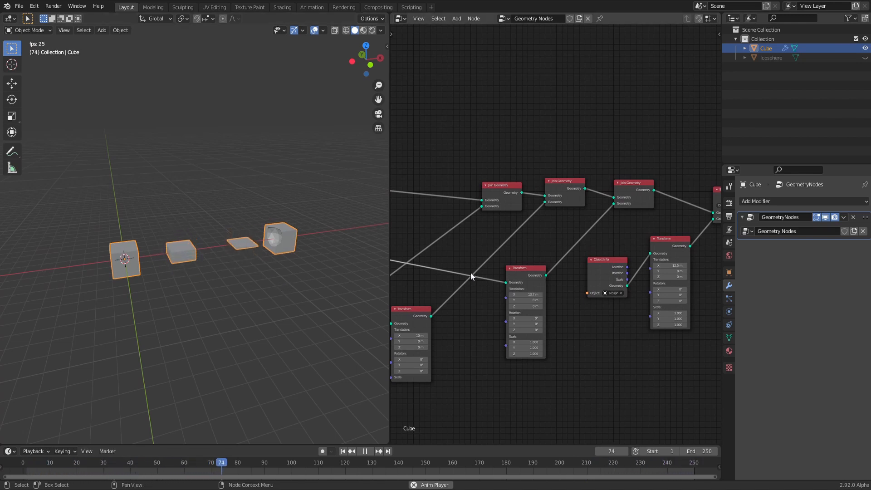
pyautogui.moveTo(619, 245); pyautogui.dragTo(522, 238, button='middle')
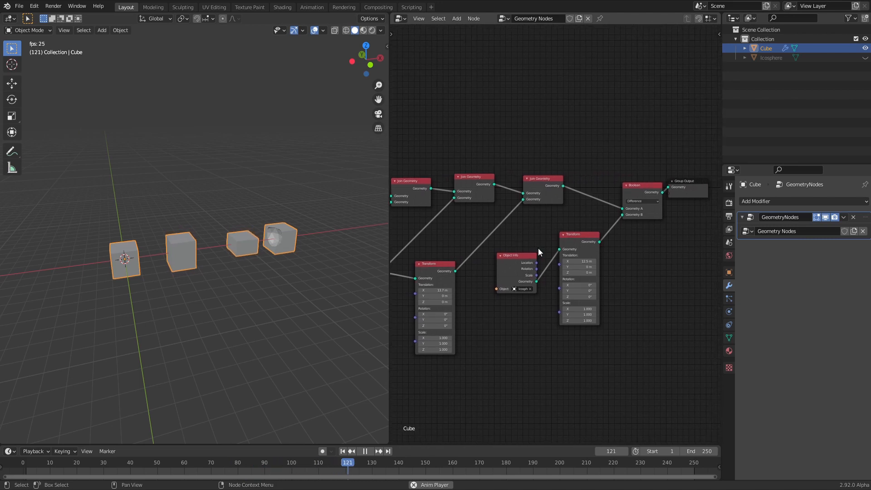
pyautogui.moveTo(475, 265); pyautogui.dragTo(573, 226, button='middle')
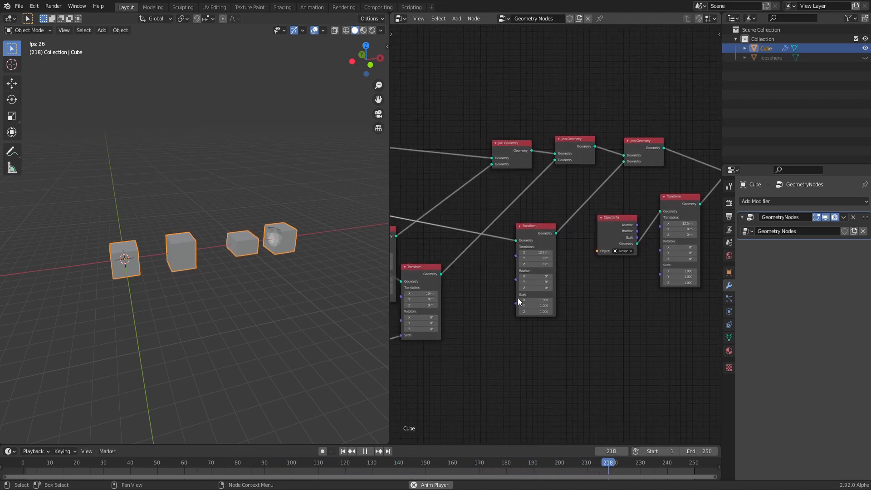
pyautogui.moveTo(488, 219)
pyautogui.mouseDown(button='middle')
pyautogui.moveTo(648, 205)
pyautogui.moveTo(475, 230)
pyautogui.mouseUp(button='middle')
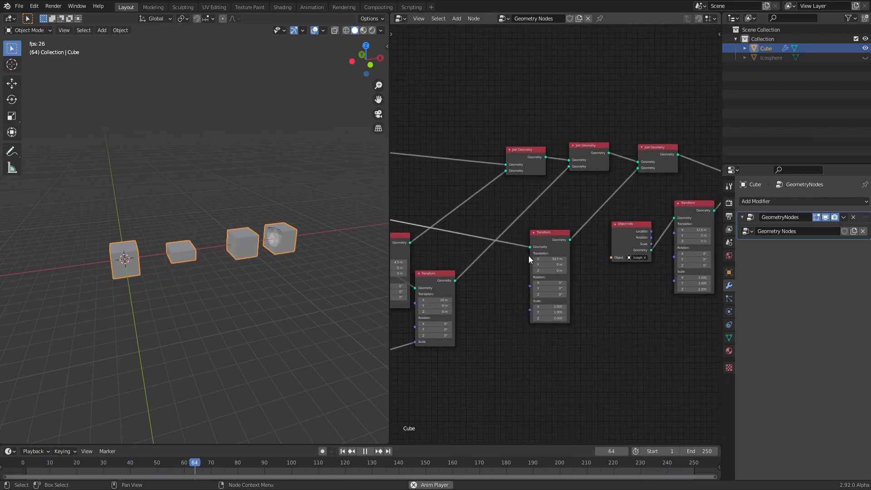
# Set the X translation of the fourth cube's Transform node to about 7.1 m and the icosphere's Transform node to about 7.5 m
pyautogui.scroll(-6, 544, 252)
pyautogui.moveTo(595, 255); pyautogui.dragTo(718, 246, button='middle')
pyautogui.scroll(5, 502, 278)
pyautogui.scroll(2, 502, 279)
pyautogui.moveTo(469, 283); pyautogui.dragTo(411, 257, button='middle')
pyautogui.moveTo(586, 244); pyautogui.dragTo(546, 240, button='middle')
pyautogui.moveTo(500, 238); pyautogui.dragTo(522, 239)
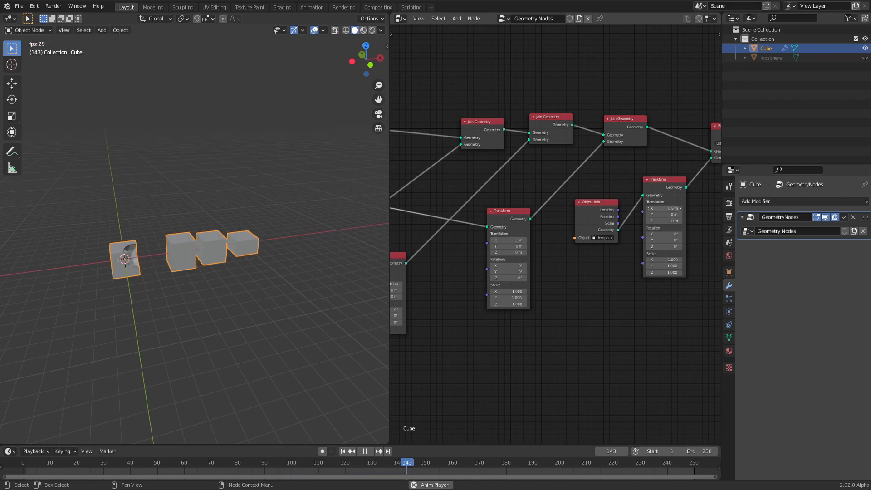
pyautogui.moveTo(596, 313); pyautogui.dragTo(496, 339, button='middle')
pyautogui.hotkey('shift', 'a')
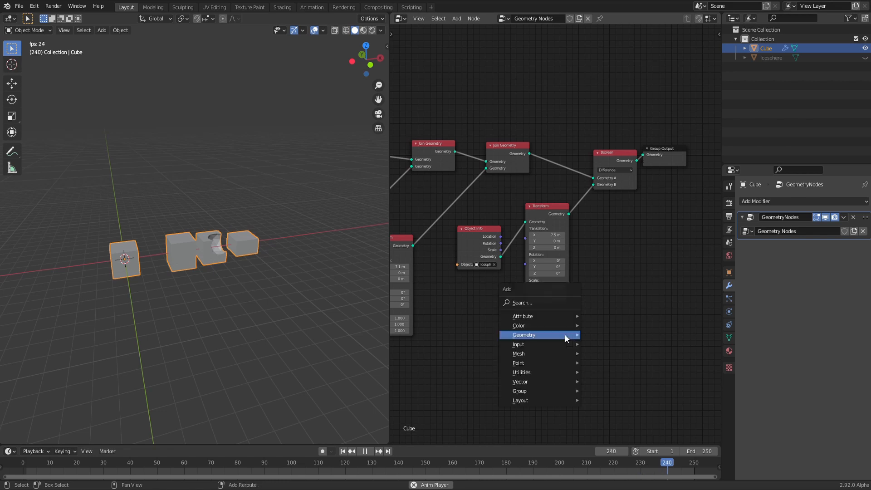
pyautogui.moveTo(545, 372)
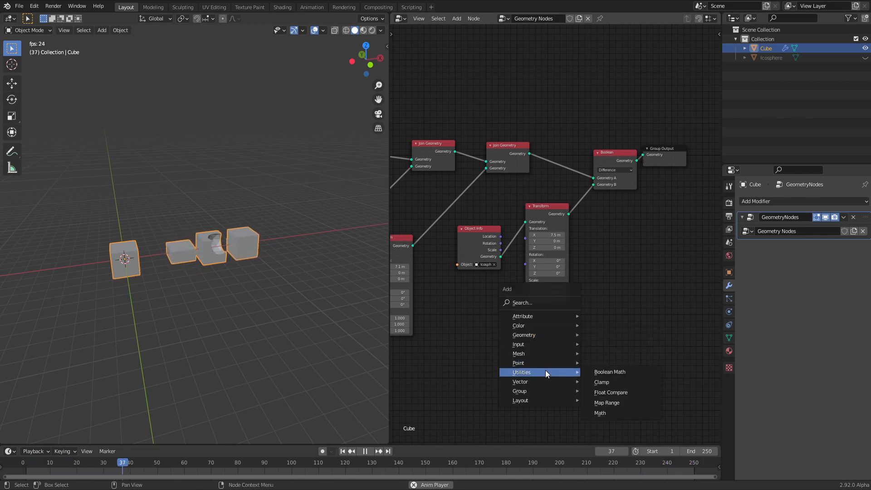
pyautogui.scroll(7, 292, 258)
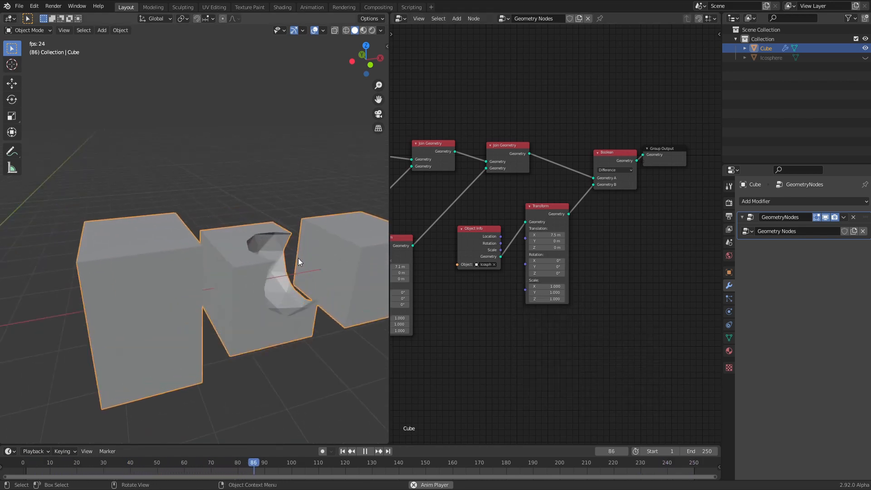
pyautogui.scroll(-5, 300, 257)
pyautogui.moveTo(301, 257); pyautogui.dragTo(227, 254, button='middle')
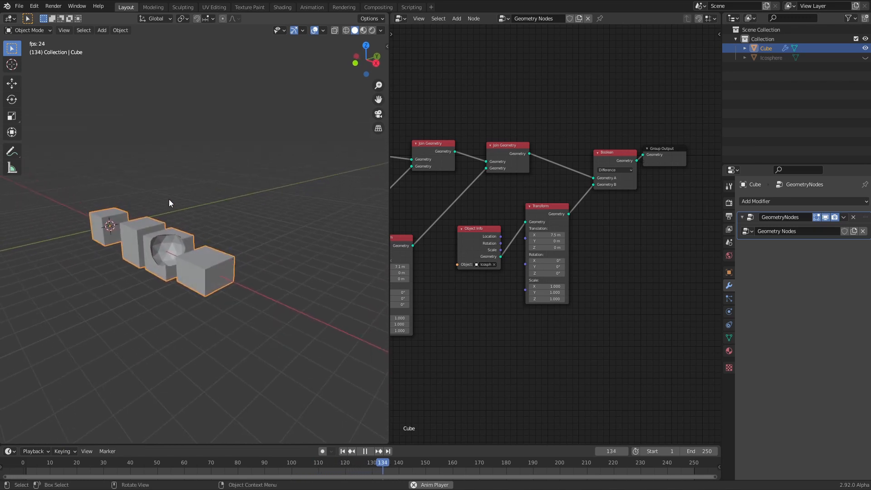
# Add an Array modifier to the cube object below the GeometryNodes modifier
pyautogui.click(781, 201)
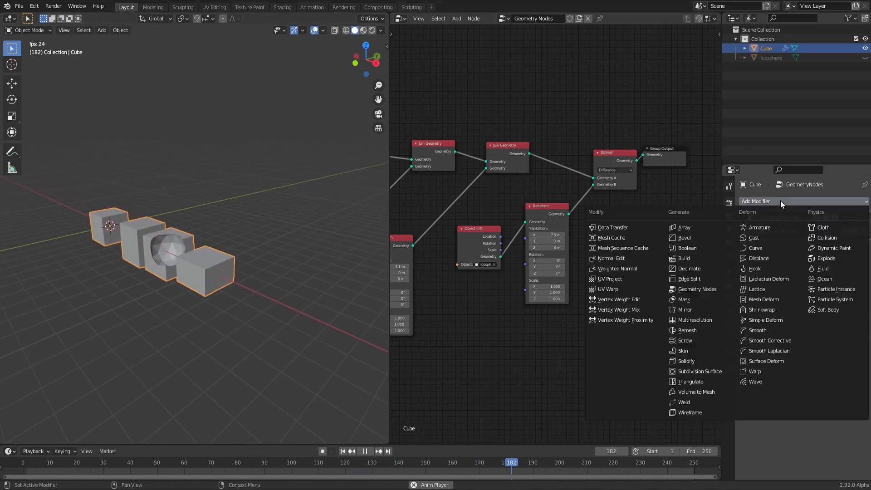
pyautogui.click(692, 228)
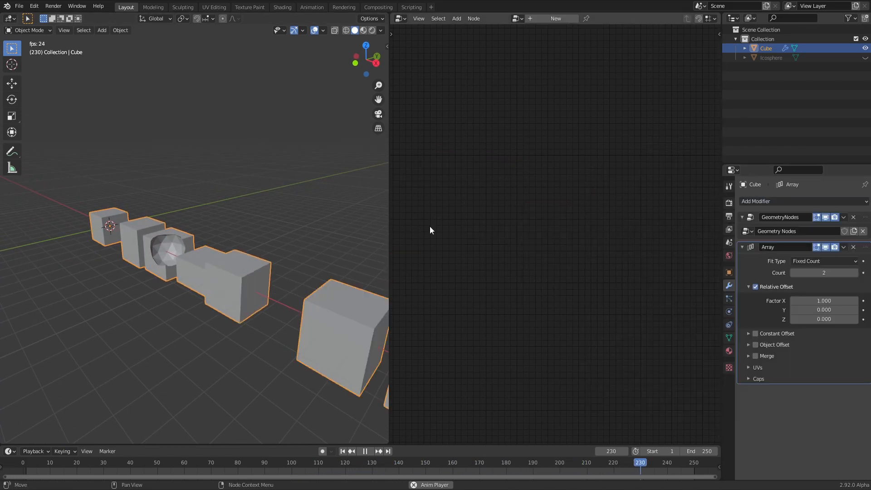
pyautogui.moveTo(291, 222); pyautogui.dragTo(220, 218, button='middle')
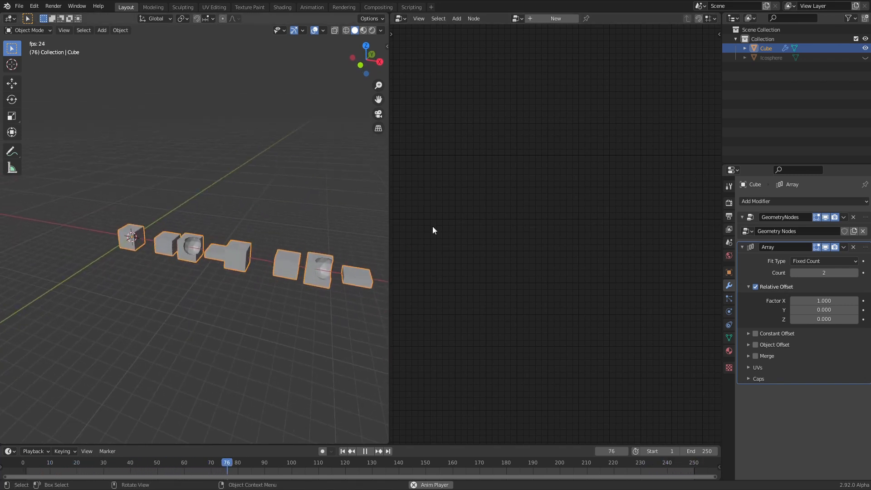
# Make the GeometryNodes modifier active and set the icosphere Transform node's X translation to -1 m
pyautogui.click(740, 225)
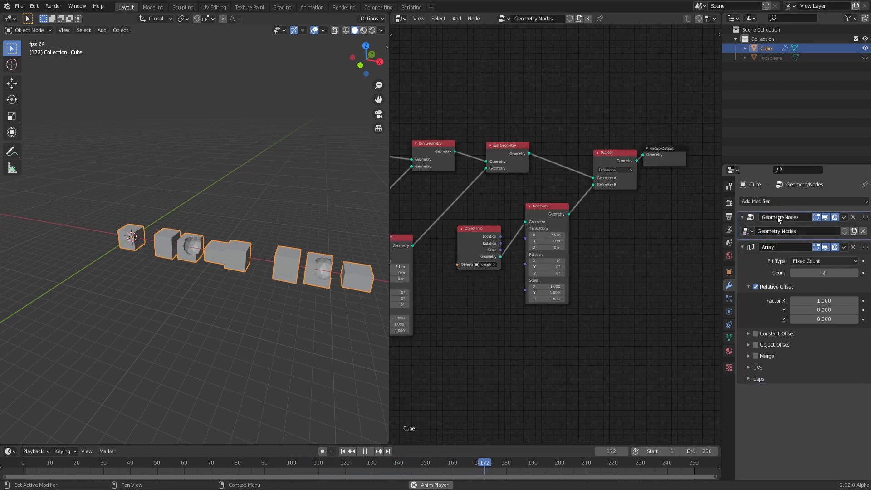
pyautogui.scroll(3, 556, 230)
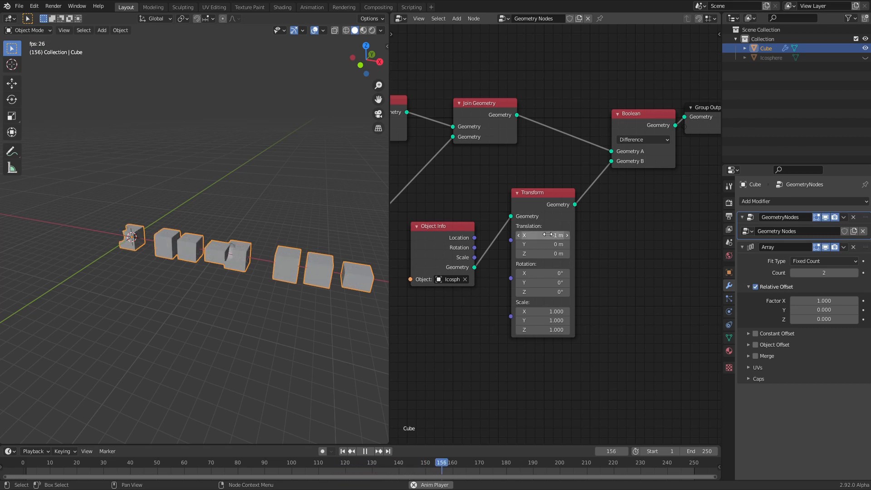
pyautogui.scroll(-3, 548, 235)
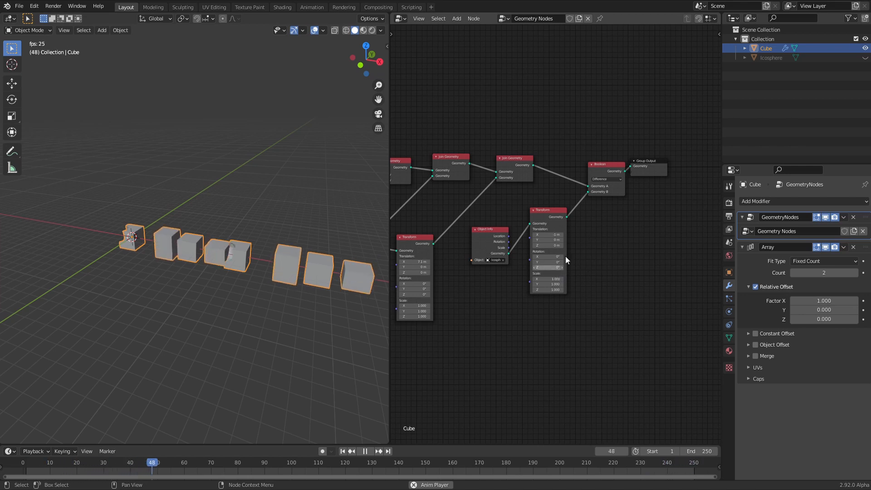
# Move the Group Output node aside and insert a Subdivision Surface node between the Boolean and Group Output nodes
pyautogui.scroll(3, 579, 224)
pyautogui.moveTo(651, 173); pyautogui.dragTo(578, 201, button='middle')
pyautogui.moveTo(597, 171); pyautogui.dragTo(676, 173)
pyautogui.hotkey('shift', 'a')
pyautogui.moveTo(609, 174)
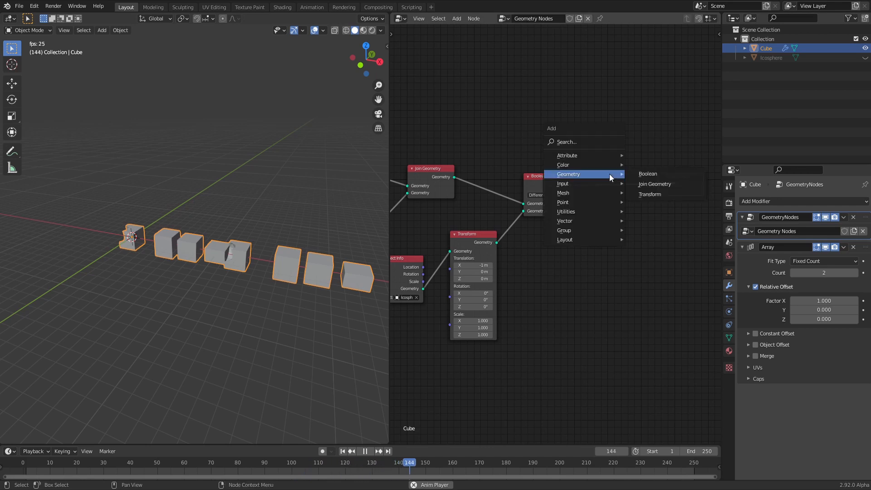
pyautogui.moveTo(589, 190)
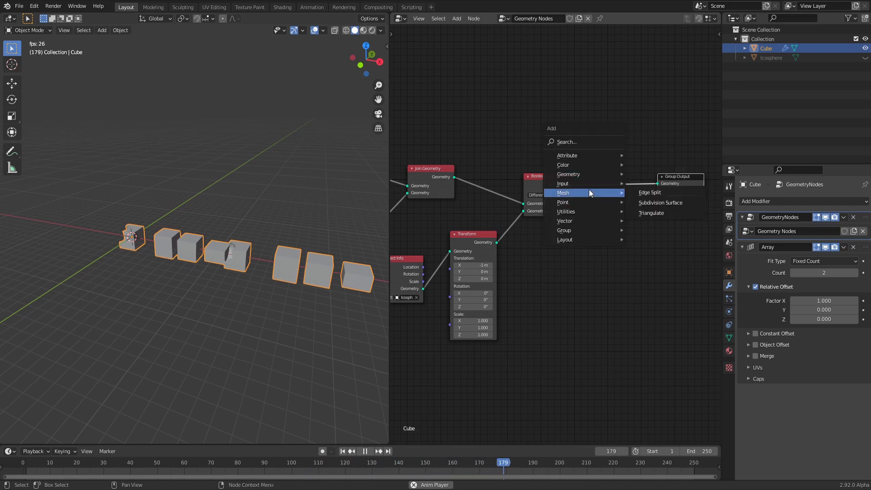
pyautogui.click(660, 201)
pyautogui.click(601, 165)
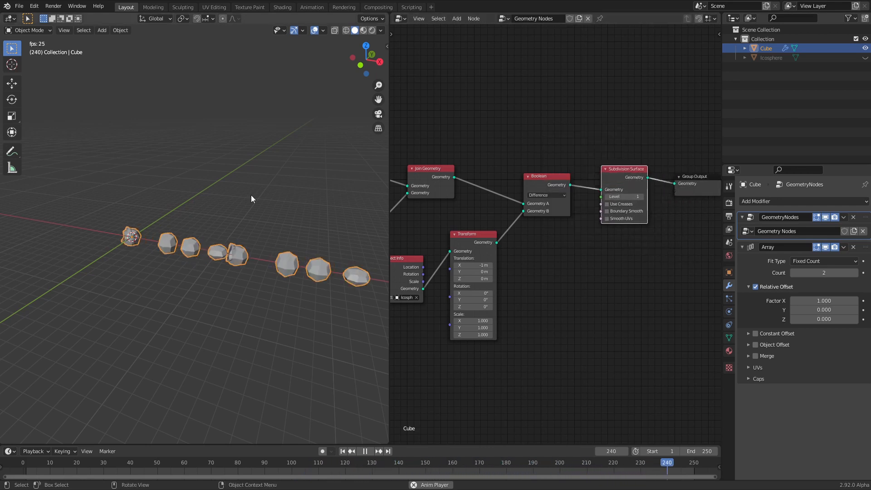
# Set the X translation of the icosphere's Transform node to 5.1 m
pyautogui.scroll(5, 149, 242)
pyautogui.moveTo(148, 241); pyautogui.dragTo(204, 239, button='middle')
pyautogui.moveTo(480, 266)
pyautogui.mouseDown()
pyautogui.moveTo(523, 266)
pyautogui.moveTo(462, 266)
pyautogui.moveTo(490, 266)
pyautogui.mouseUp()
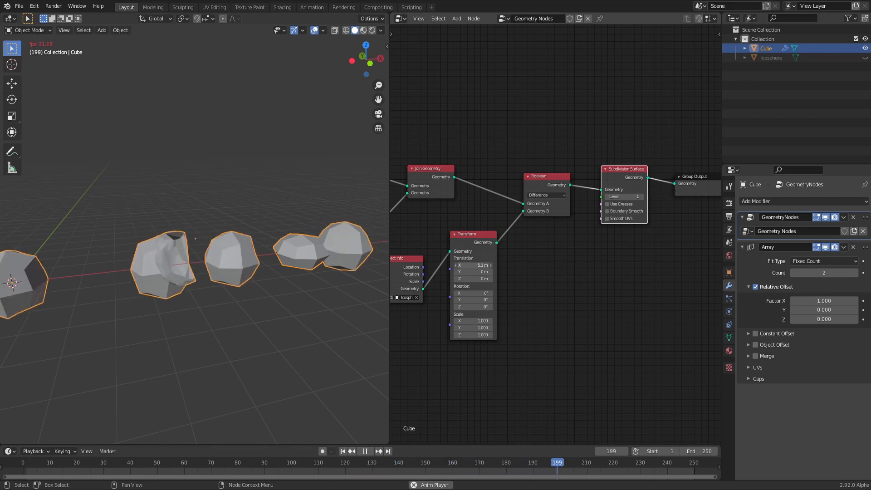
# Raise the Subdivision Surface node's level to 3 and set the icosphere Transform node's X translation to 4.8 m
pyautogui.click(642, 197)
pyautogui.click(642, 197)
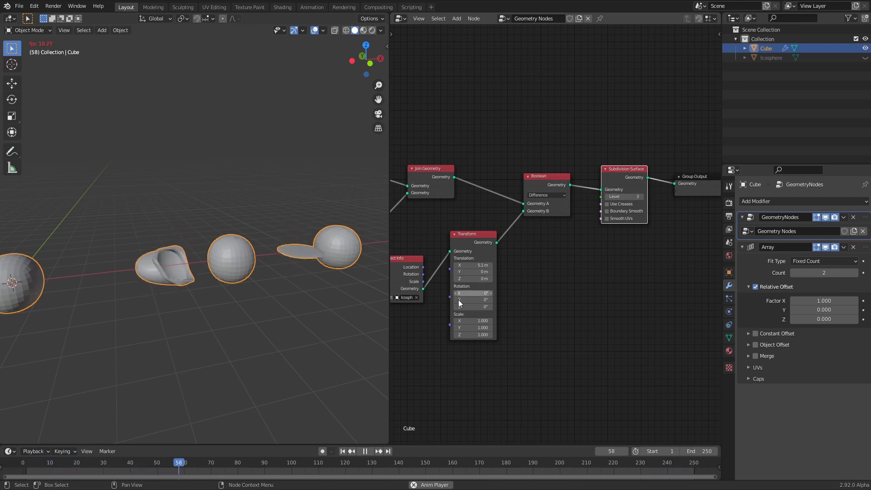
pyautogui.moveTo(466, 266)
pyautogui.mouseDown()
pyautogui.moveTo(485, 266)
pyautogui.moveTo(447, 266)
pyautogui.moveTo(464, 266)
pyautogui.mouseUp()
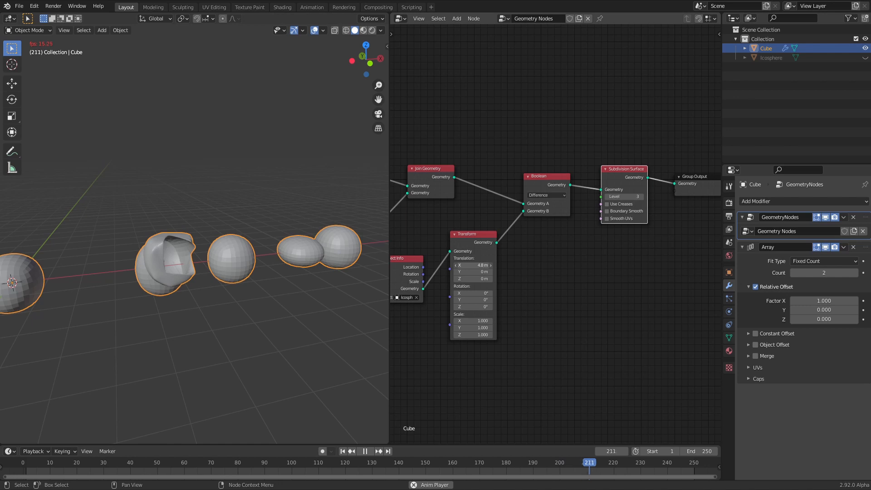
# Review the whole node tree from the Group Input to the Subdivision Surface node alongside the animated result
pyautogui.scroll(-2, 478, 317)
pyautogui.moveTo(513, 241); pyautogui.dragTo(537, 245, button='middle')
pyautogui.moveTo(314, 280); pyautogui.dragTo(262, 271, button='middle')
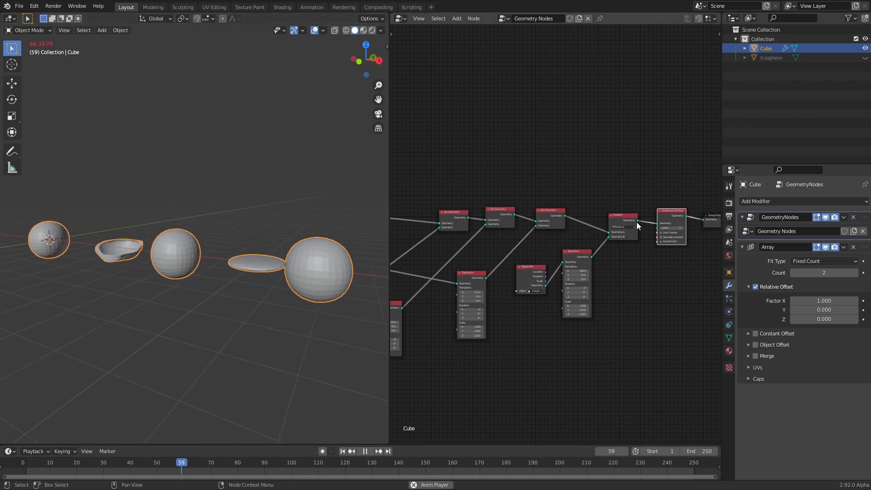
pyautogui.moveTo(551, 255); pyautogui.dragTo(650, 221, button='middle')
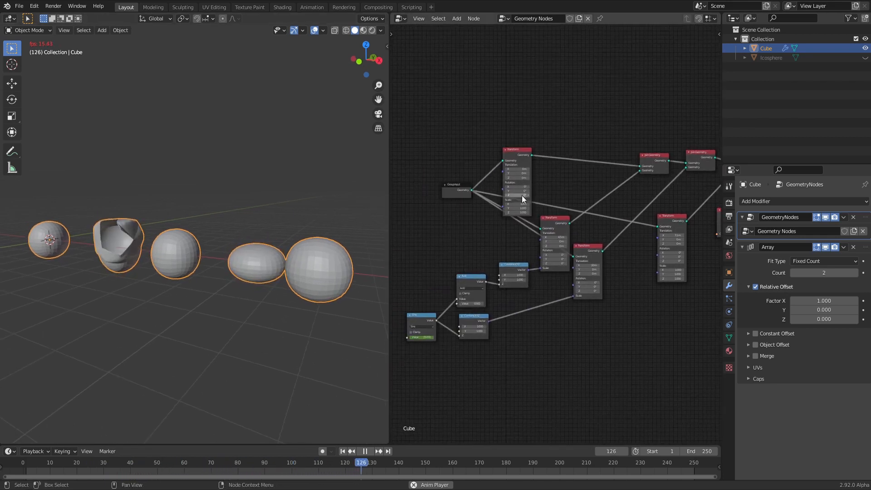
pyautogui.moveTo(652, 166); pyautogui.dragTo(392, 262, button='middle')
pyautogui.scroll(4, 604, 262)
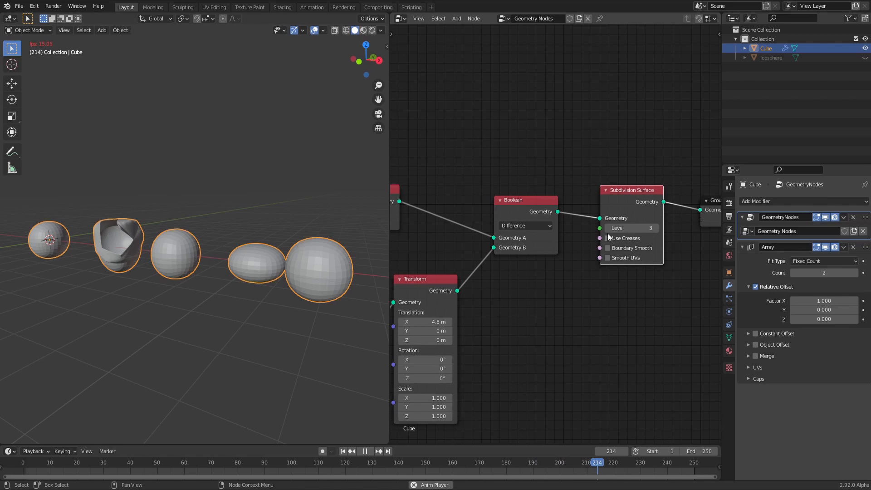
pyautogui.scroll(-2, 581, 303)
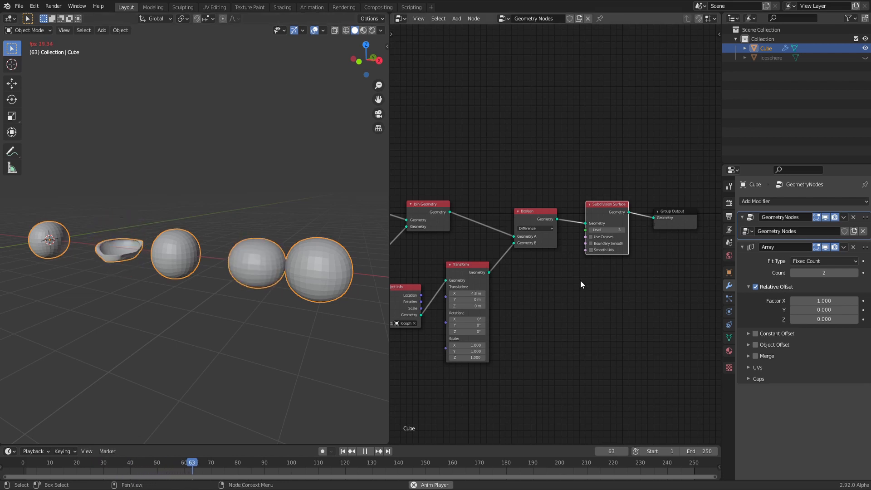
# Browse the Mesh and Point categories of nodes that can be added to the geometry node tree
pyautogui.hotkey('shift', 'a')
pyautogui.moveTo(576, 282)
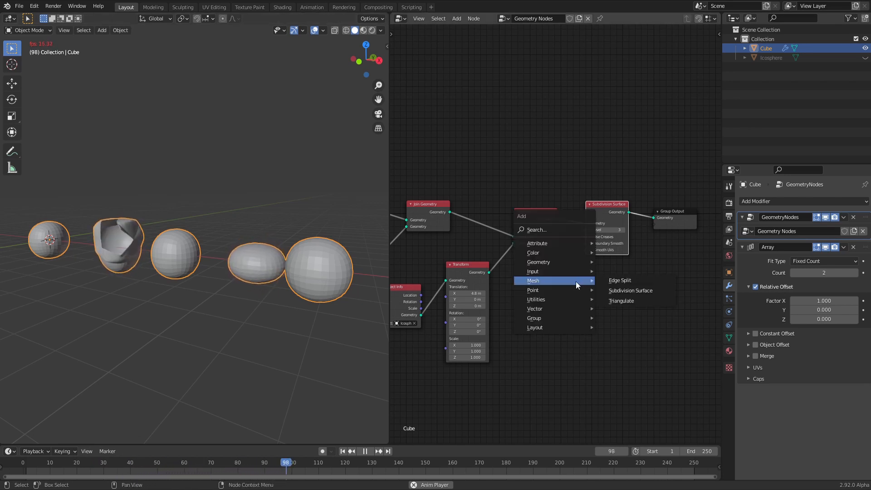
pyautogui.moveTo(550, 288)
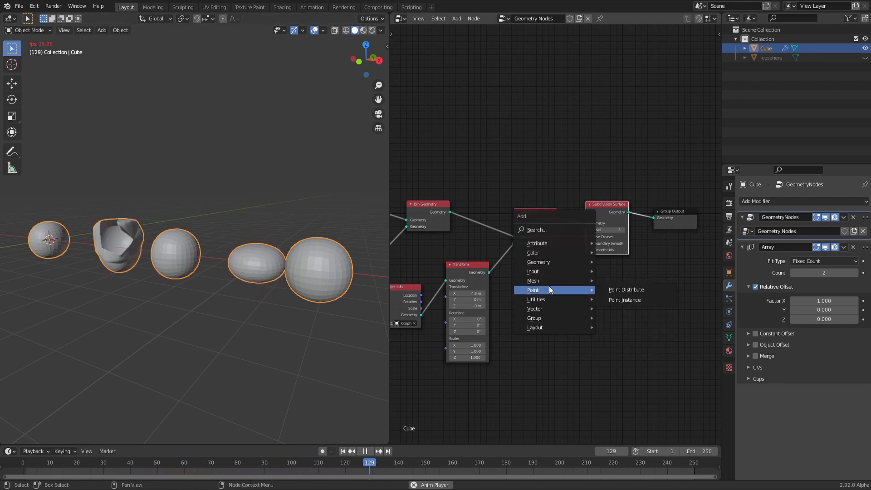